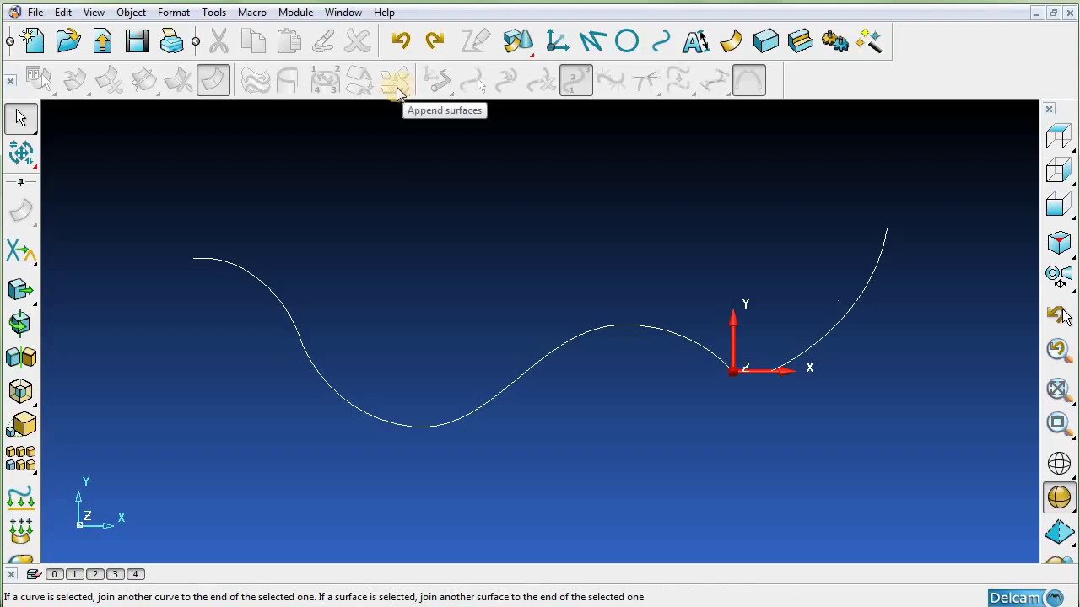
# Select the wavy curve near the origin and the short curve piece at its left end.
pyautogui.click(623, 324)
pyautogui.click(571, 337)
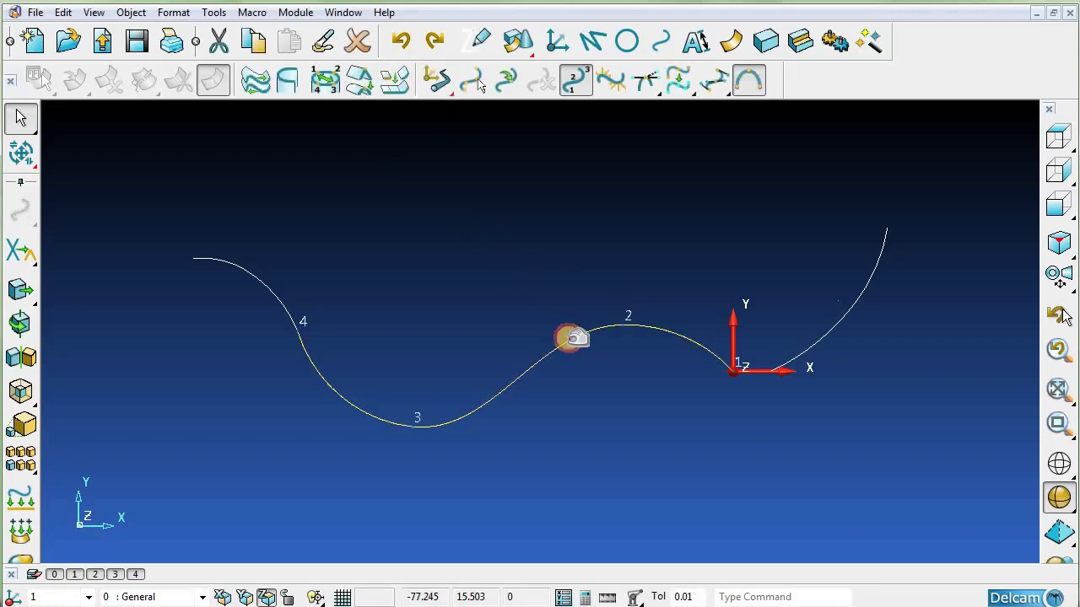
pyautogui.click(272, 285)
pyautogui.click(270, 287)
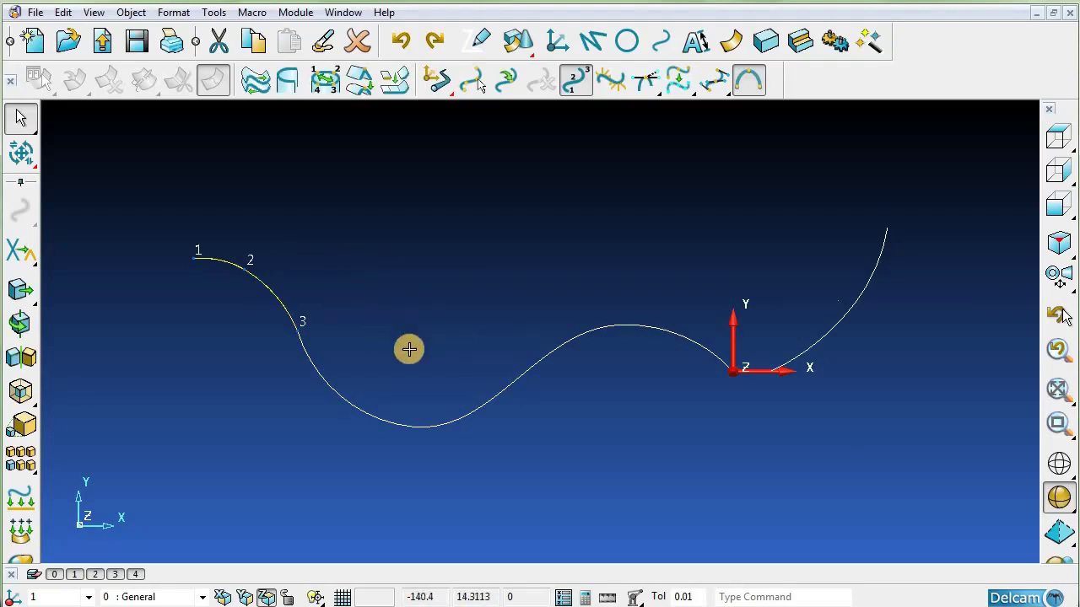
pyautogui.click(352, 396)
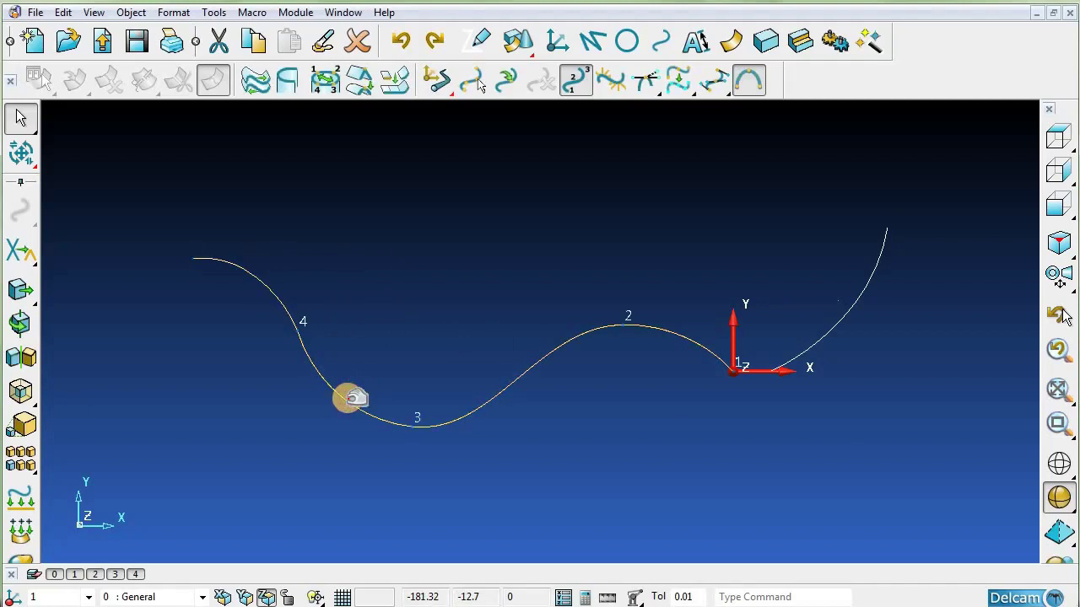
pyautogui.click(275, 290)
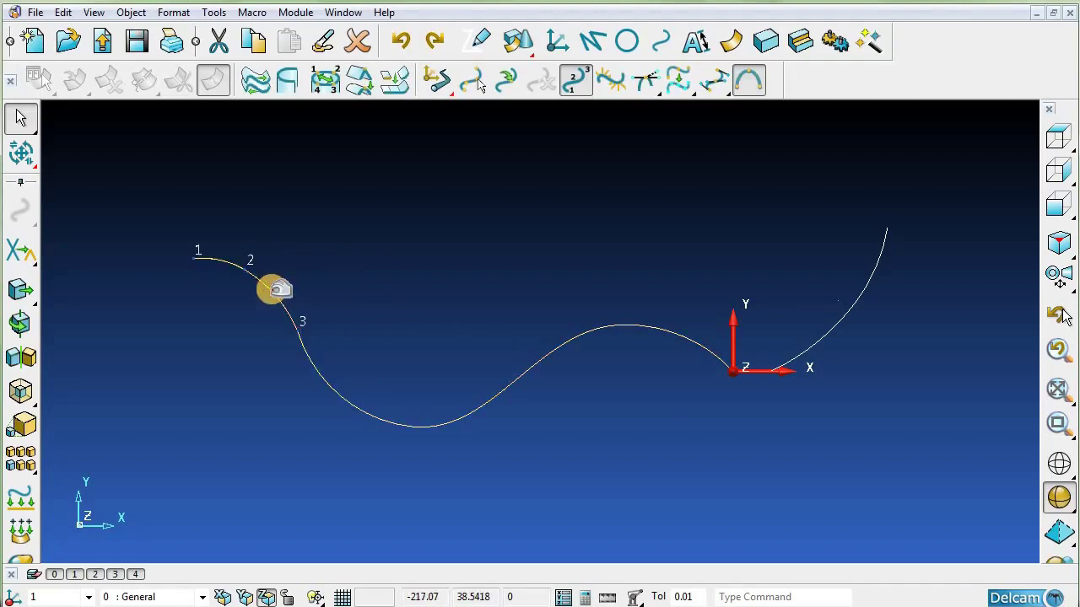
pyautogui.click(272, 318)
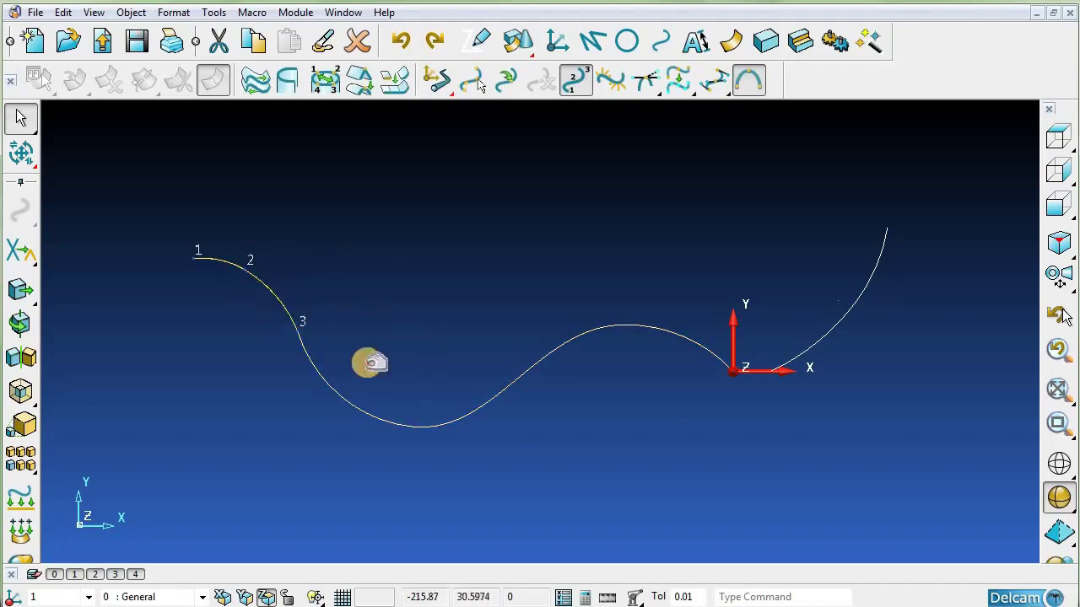
# Dismiss the curve context menu, then select only the main wavy curve showing points 1–4.
pyautogui.rightClick(509, 386)
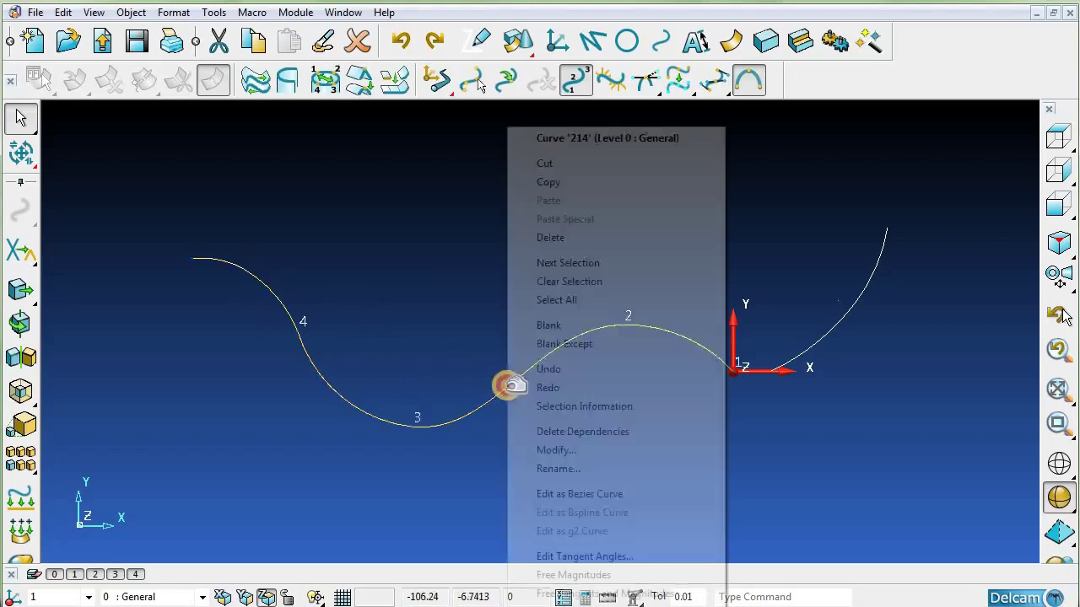
pyautogui.click(434, 275)
pyautogui.rightClick(435, 224)
pyautogui.click(486, 388)
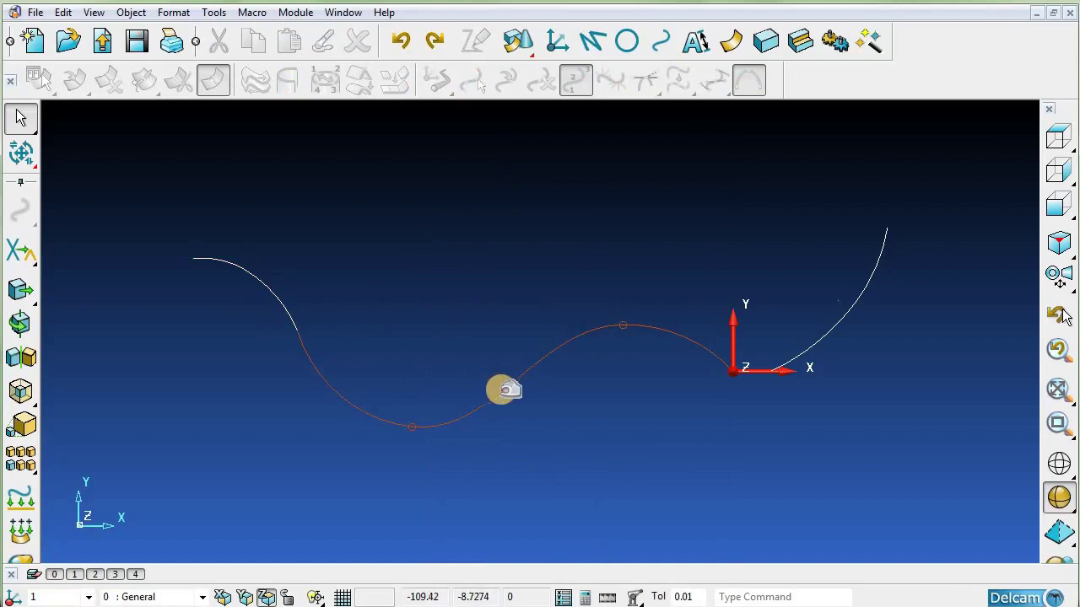
pyautogui.click(504, 389)
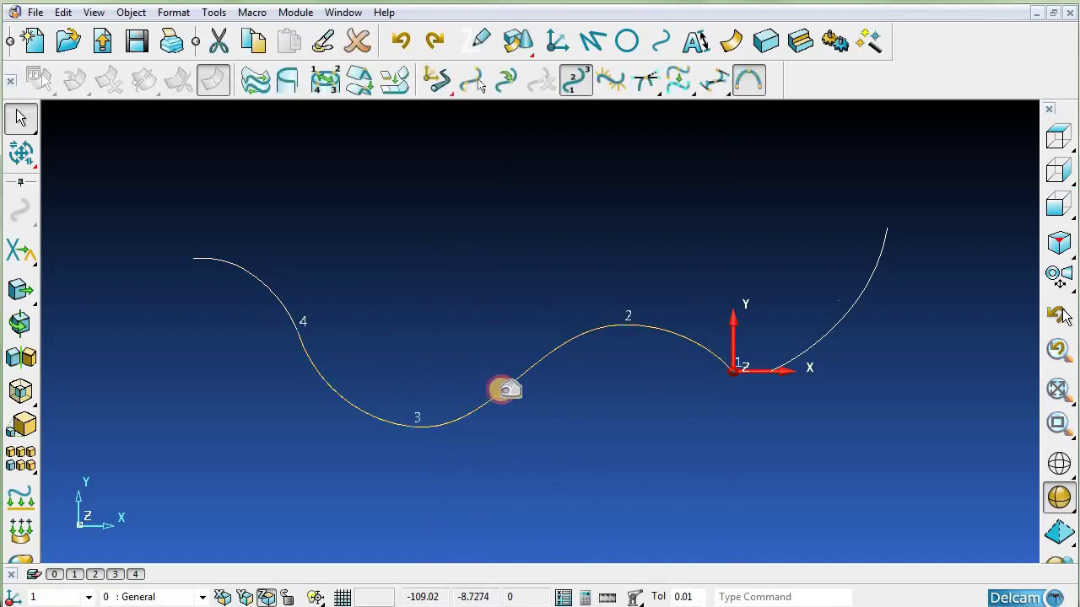
# Append the short left-end curve to the main wavy curve, then reselect it to show points 1–6.
pyautogui.click(396, 81)
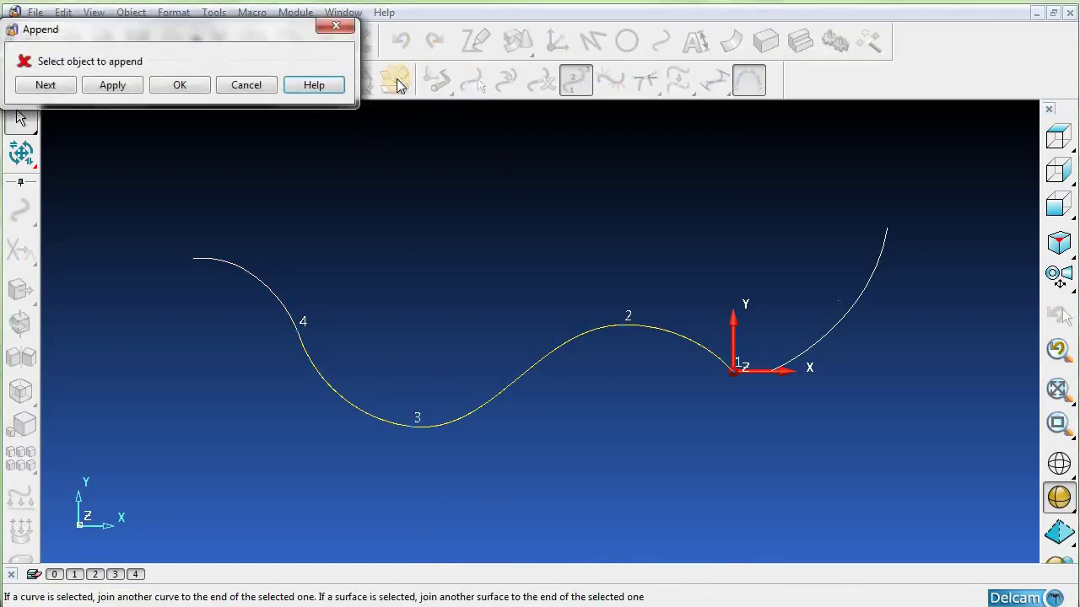
pyautogui.click(263, 284)
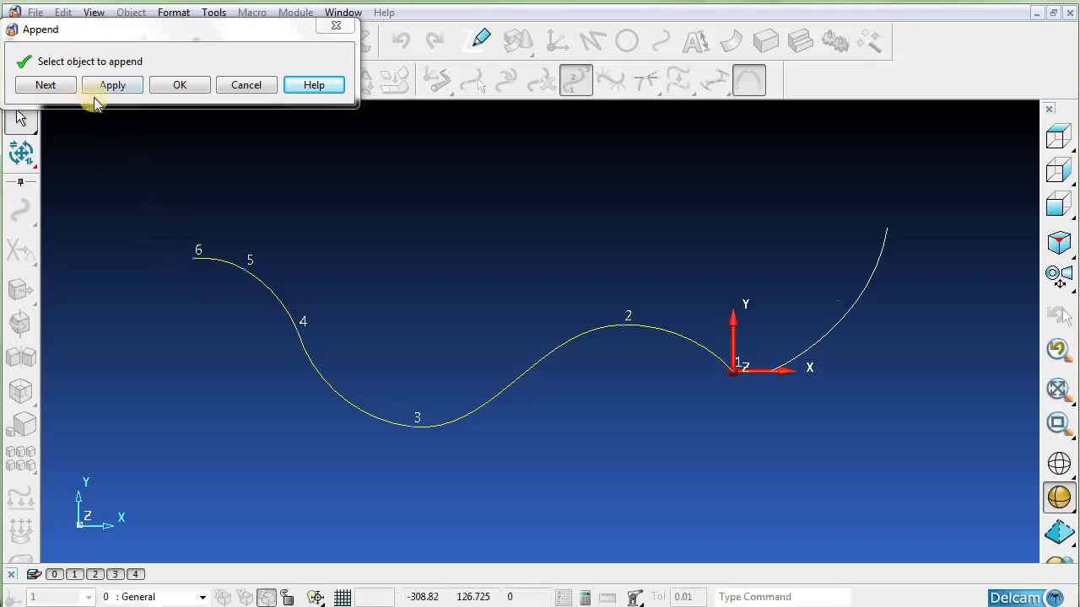
pyautogui.click(117, 87)
pyautogui.click(172, 87)
pyautogui.rightClick(363, 261)
pyautogui.click(356, 364)
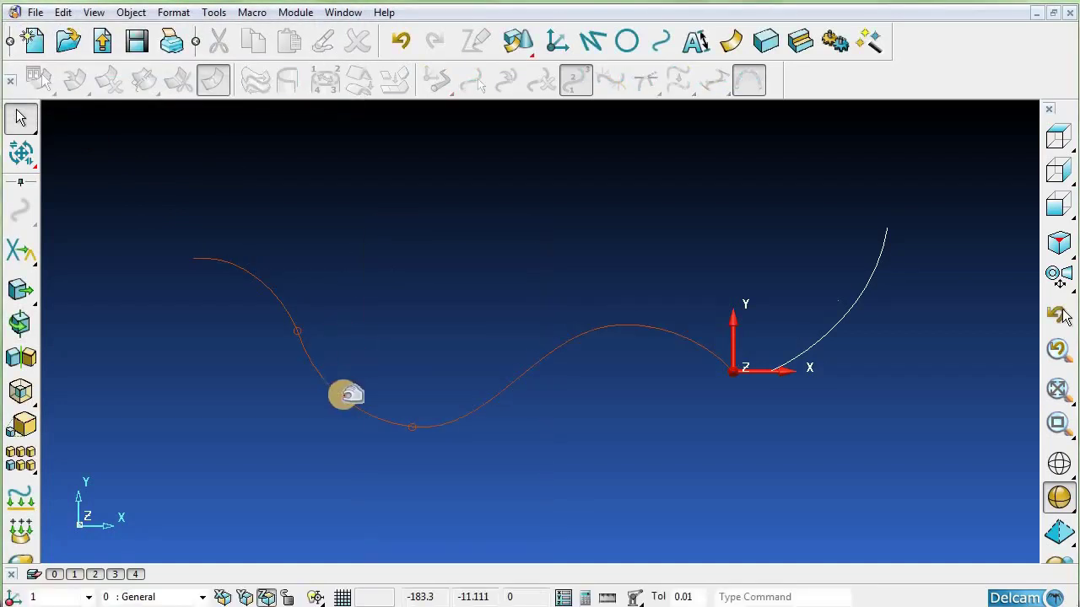
pyautogui.click(338, 393)
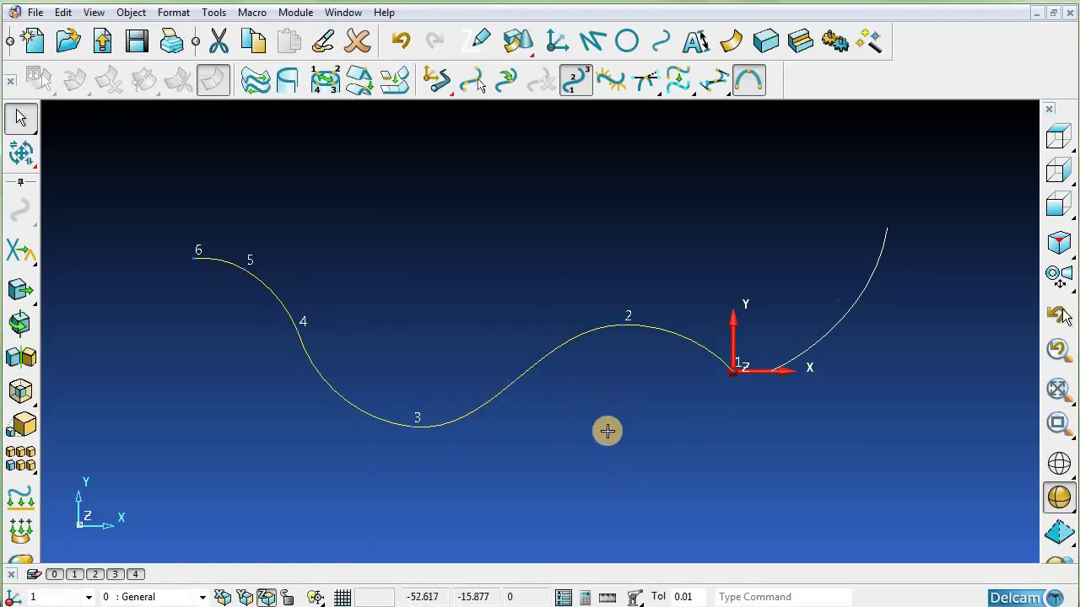
# Zoom out and orbit to the red curved surface, then select its upper-left and right-hand parts.
pyautogui.scroll(-3, 499, 368)
pyautogui.moveTo(501, 322)
pyautogui.mouseDown(button='middle')
pyautogui.moveTo(549, 357)
pyautogui.moveTo(762, 386)
pyautogui.moveTo(822, 347)
pyautogui.moveTo(582, 268)
pyautogui.moveTo(535, 378)
pyautogui.moveTo(549, 385)
pyautogui.moveTo(632, 347)
pyautogui.mouseUp(button='middle')
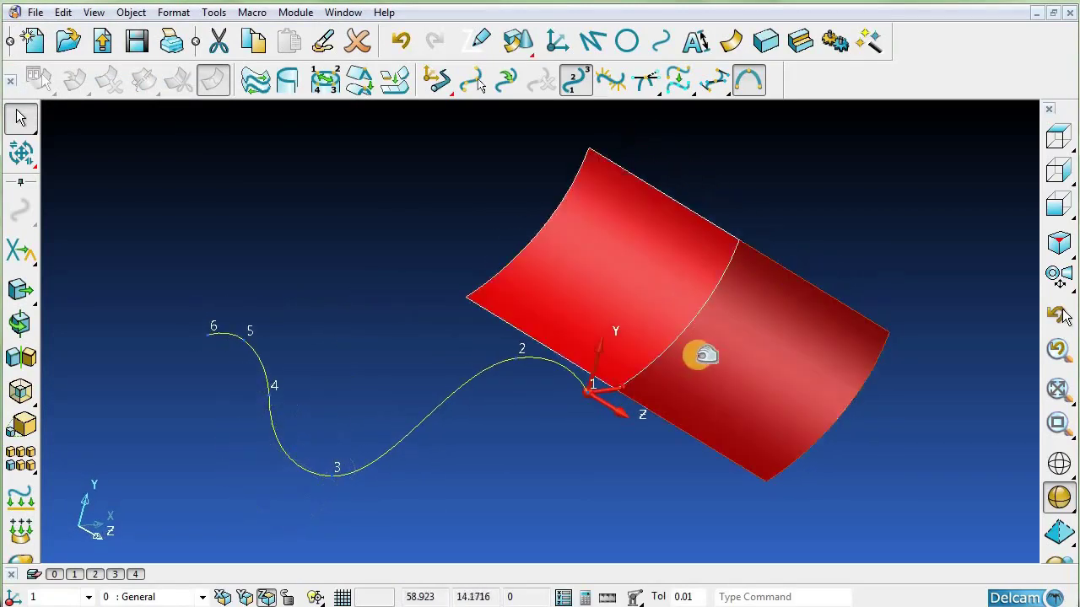
pyautogui.click(749, 344)
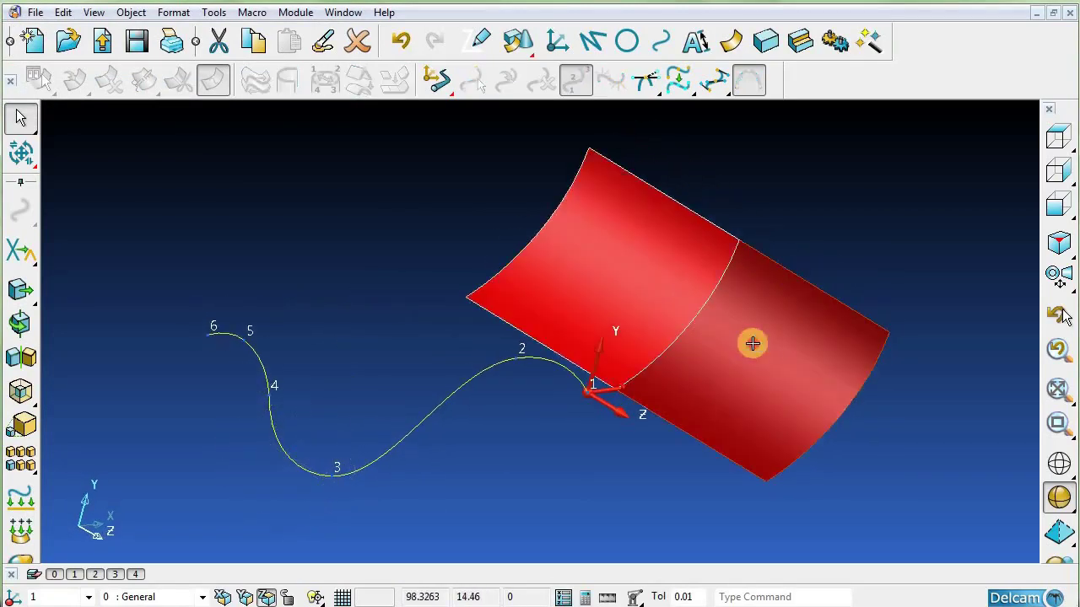
pyautogui.click(551, 261)
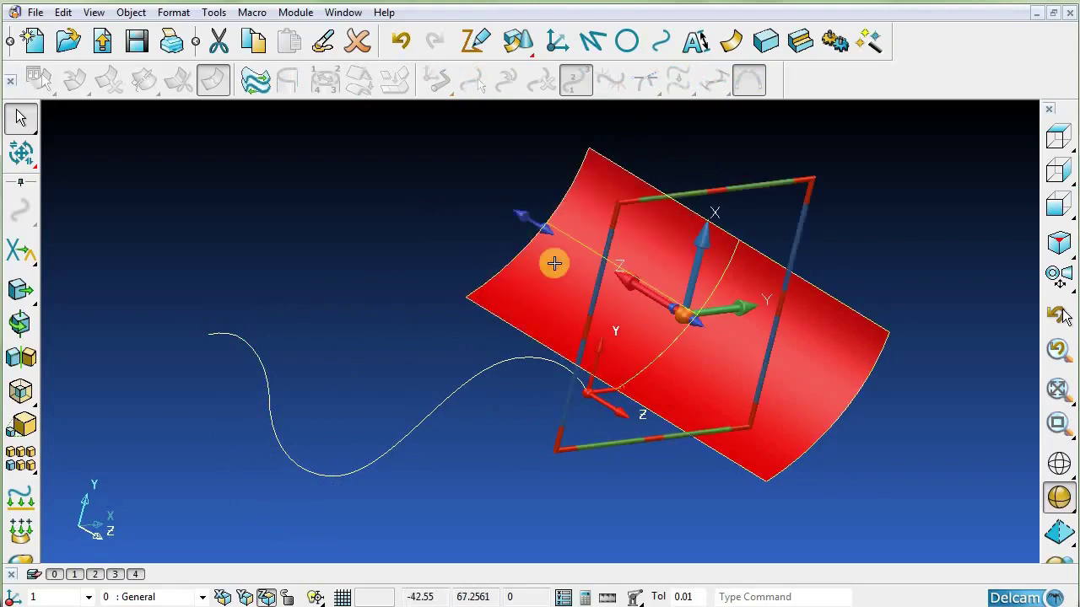
pyautogui.click(873, 352)
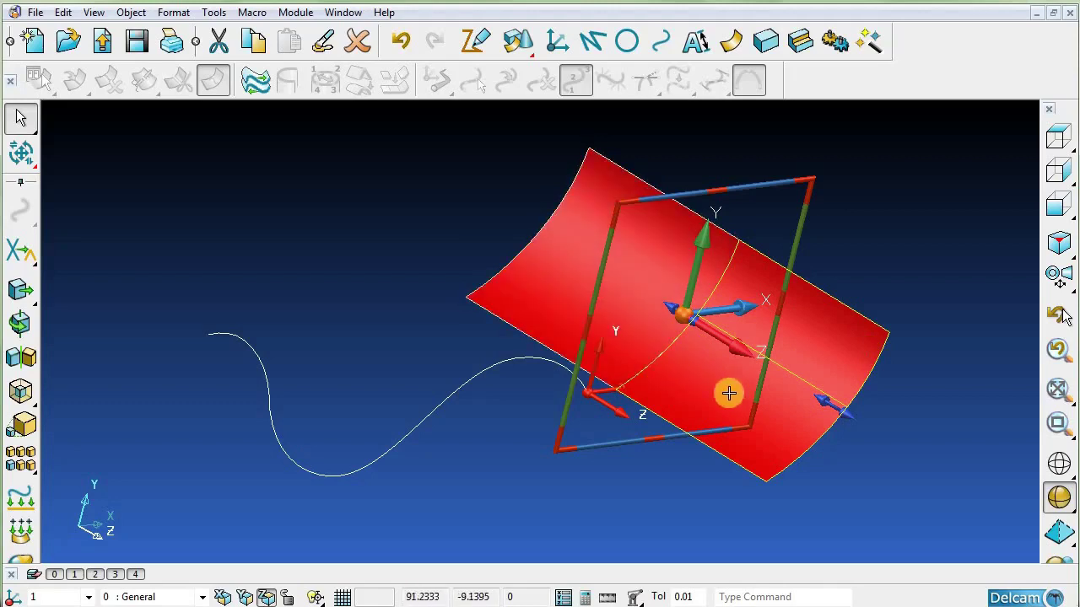
# Convert the first extruded surface piece into a power surface.
pyautogui.rightClick(802, 332)
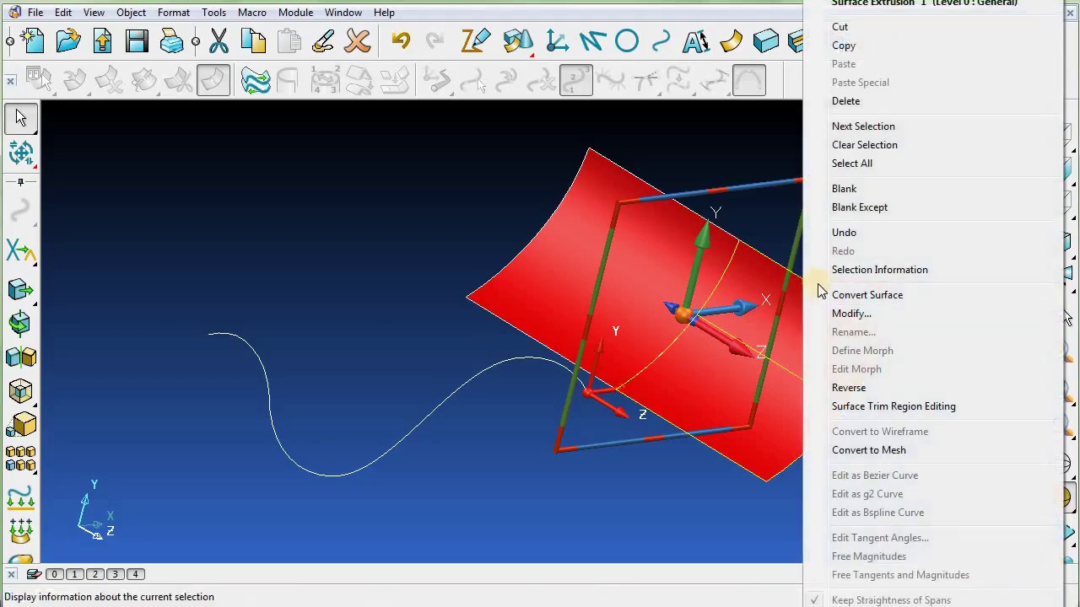
pyautogui.click(844, 295)
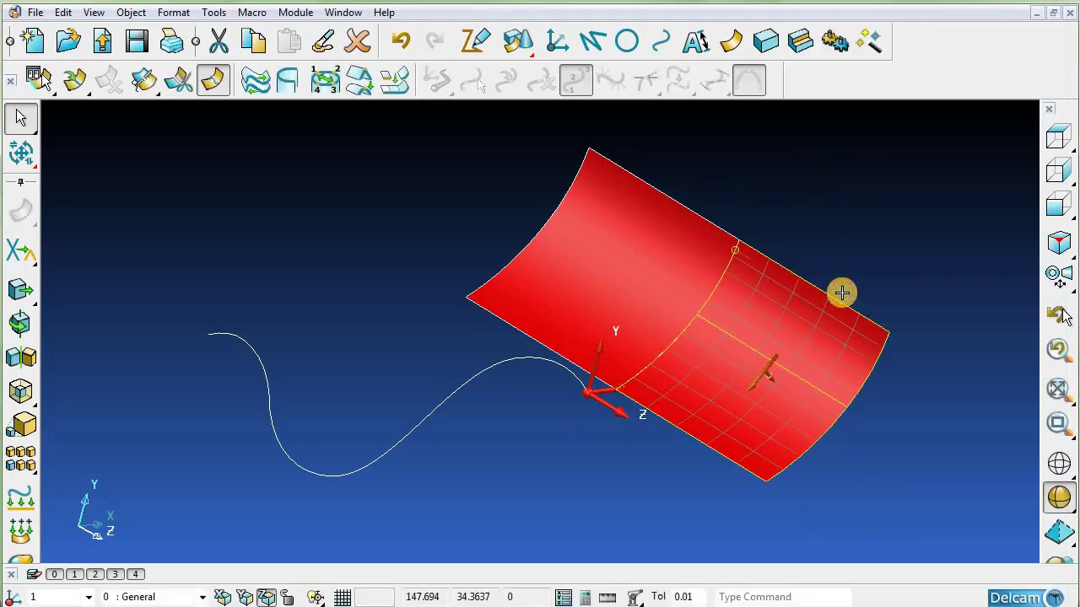
pyautogui.rightClick(753, 321)
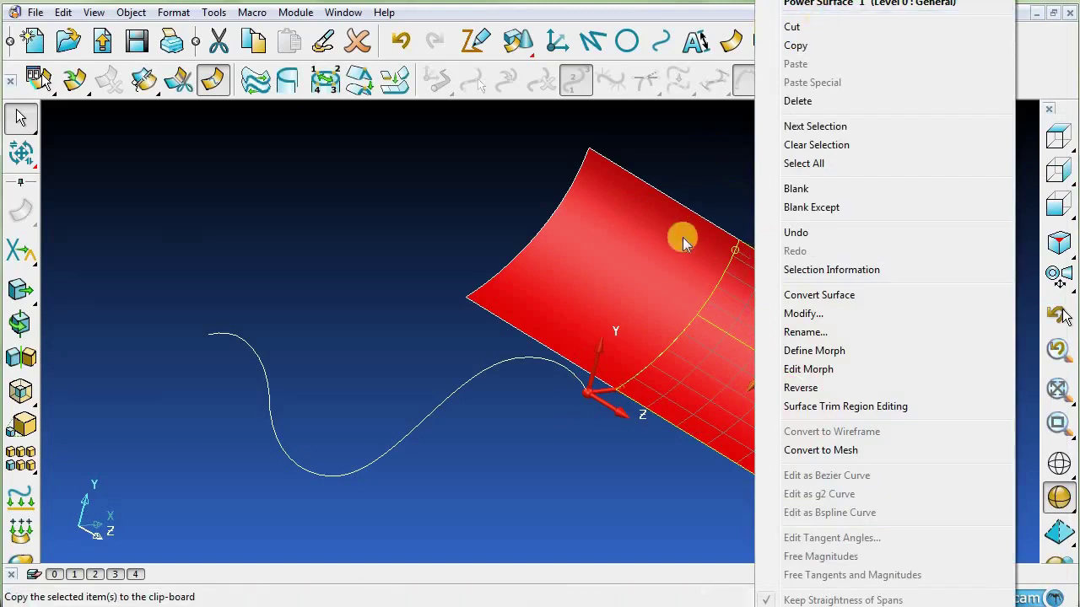
# Convert the second extruded piece into a power surface and select the seam curve between them.
pyautogui.rightClick(652, 236)
pyautogui.click(611, 244)
pyautogui.click(608, 248)
pyautogui.rightClick(606, 244)
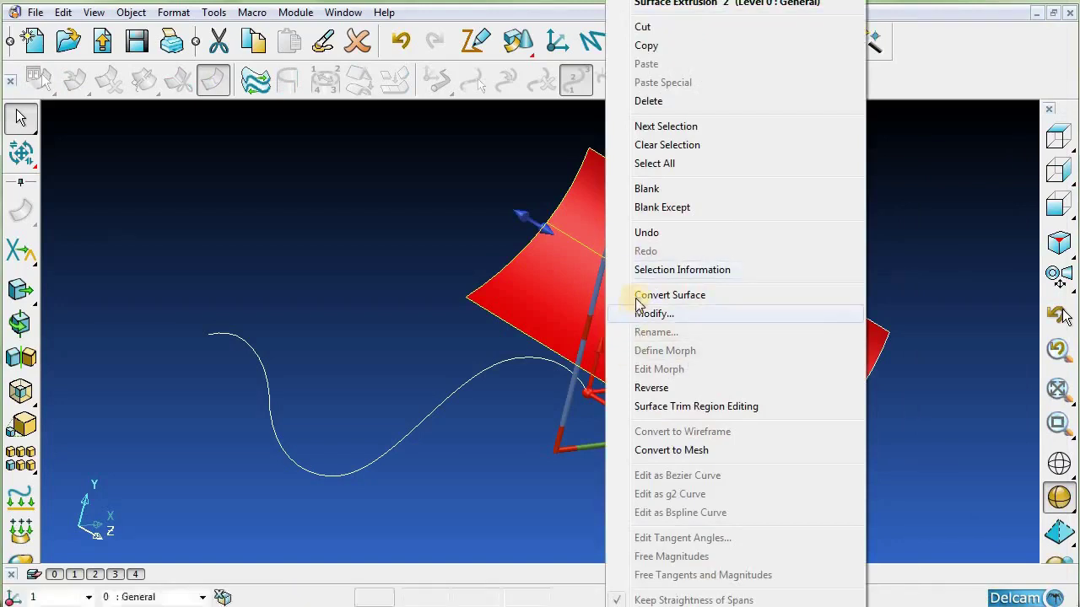
pyautogui.click(634, 294)
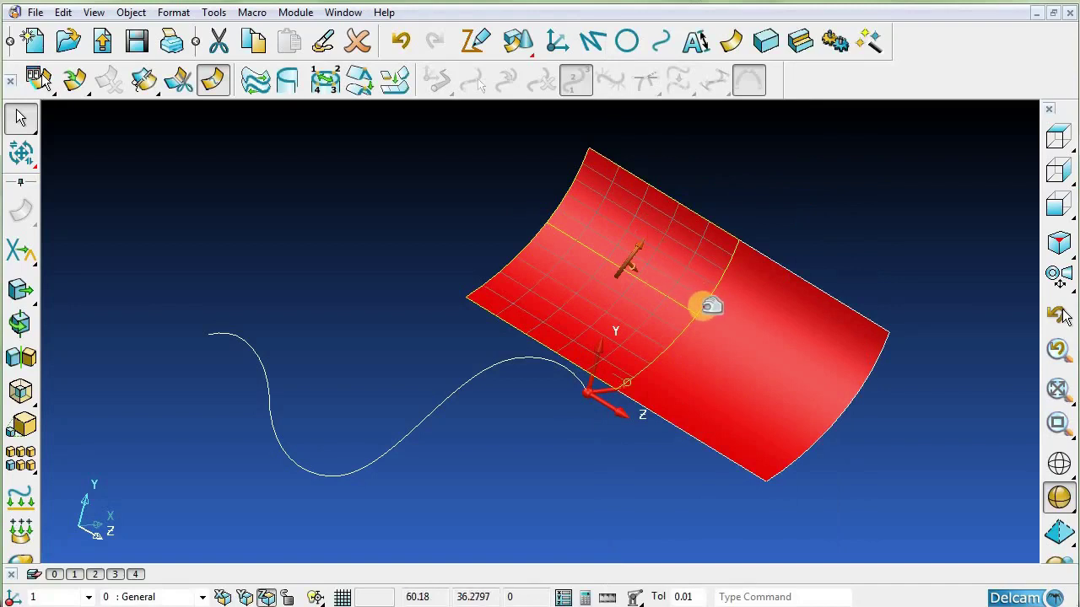
pyautogui.click(709, 305)
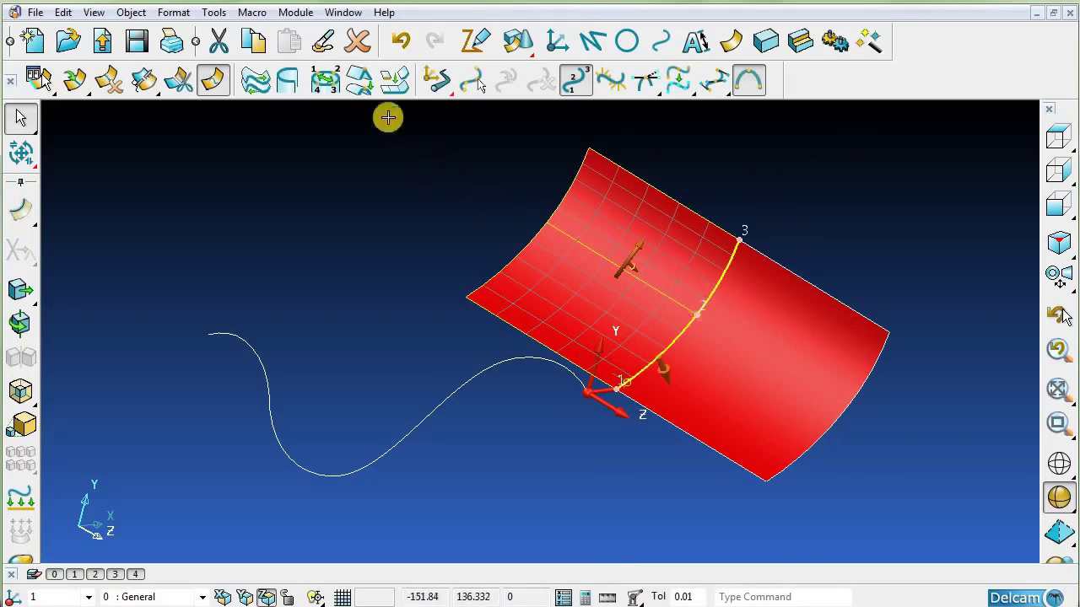
# Append the right-hand surface so the red surface becomes one piece, then reselect the merged surface.
pyautogui.click(395, 81)
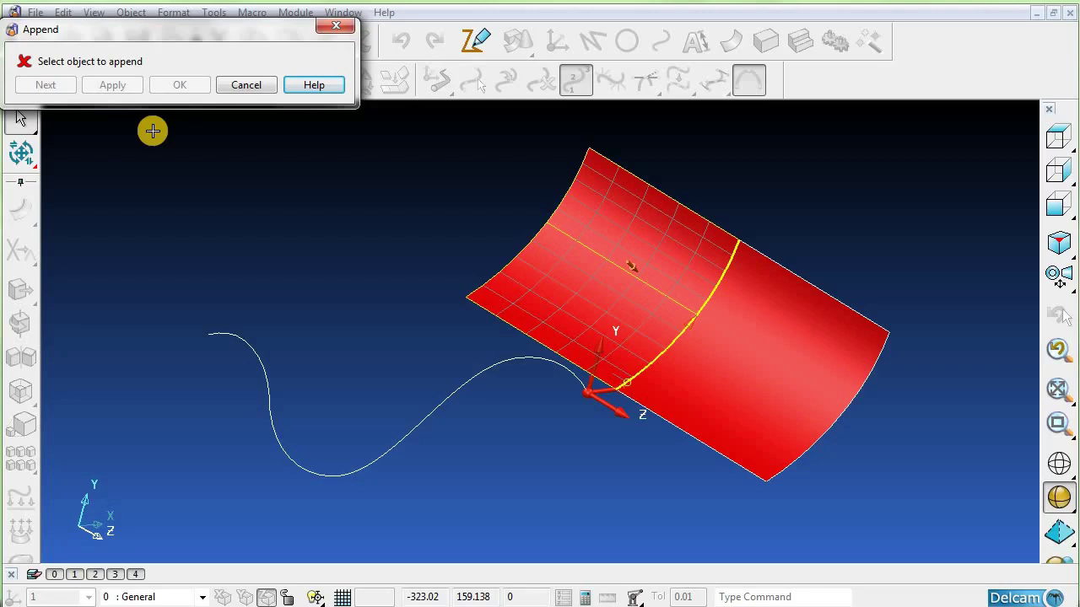
pyautogui.click(802, 375)
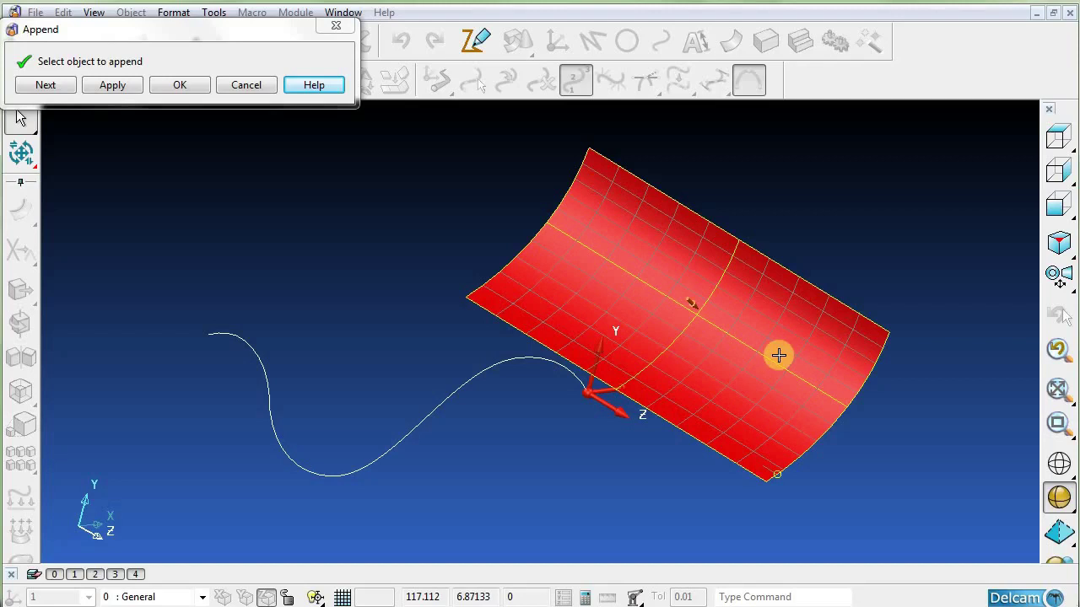
pyautogui.click(128, 86)
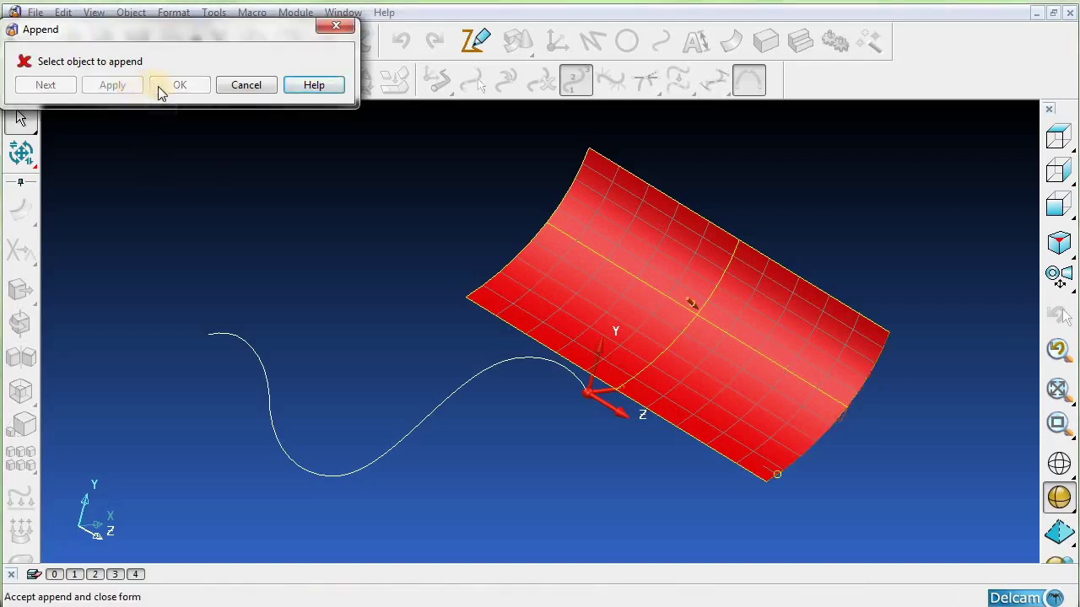
pyautogui.click(267, 89)
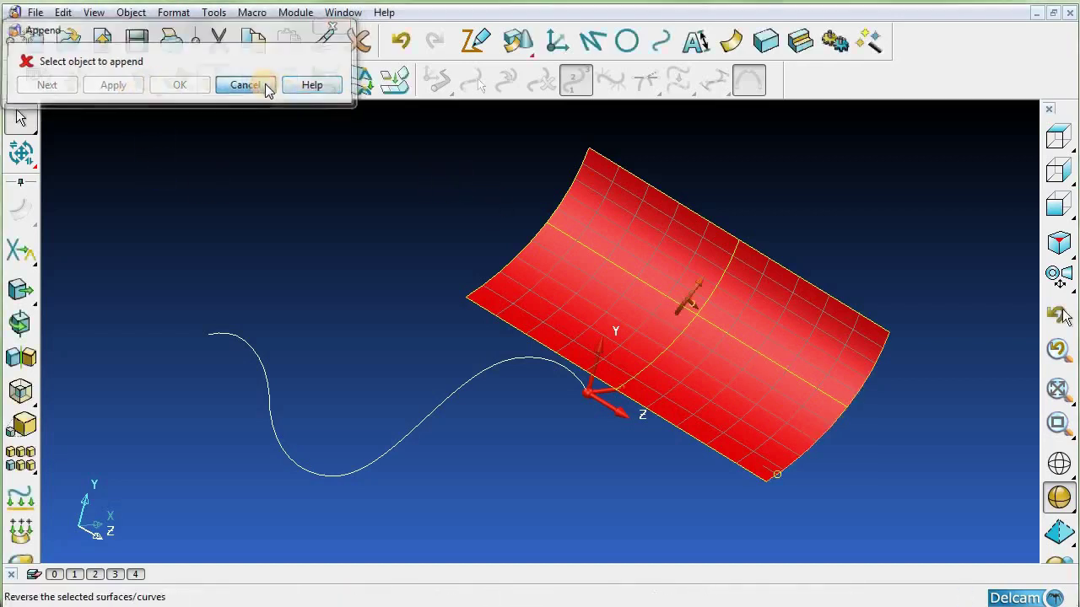
pyautogui.rightClick(369, 138)
pyautogui.click(405, 193)
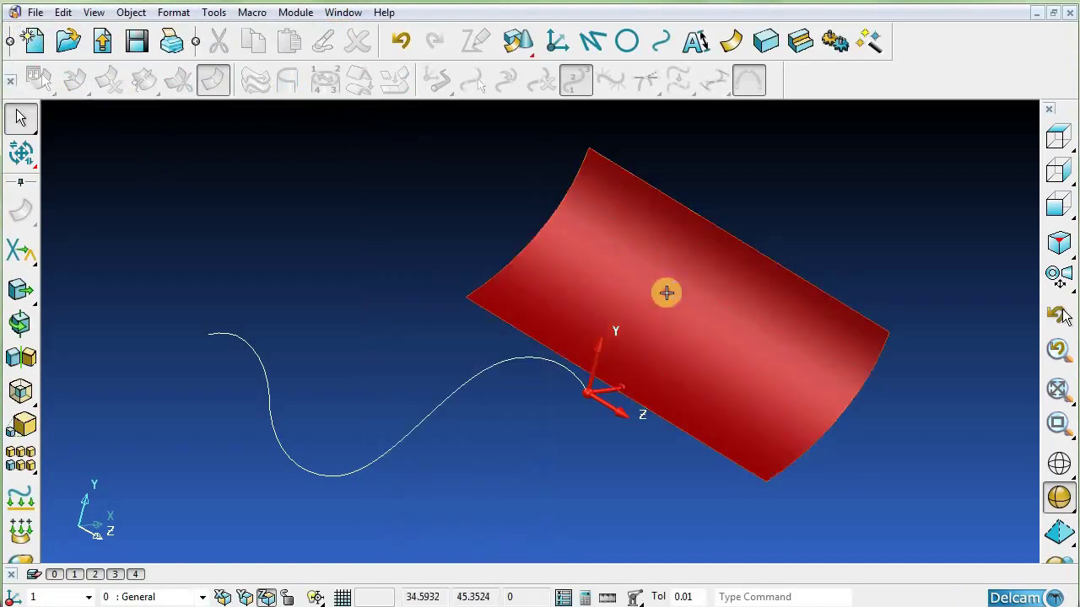
pyautogui.click(666, 293)
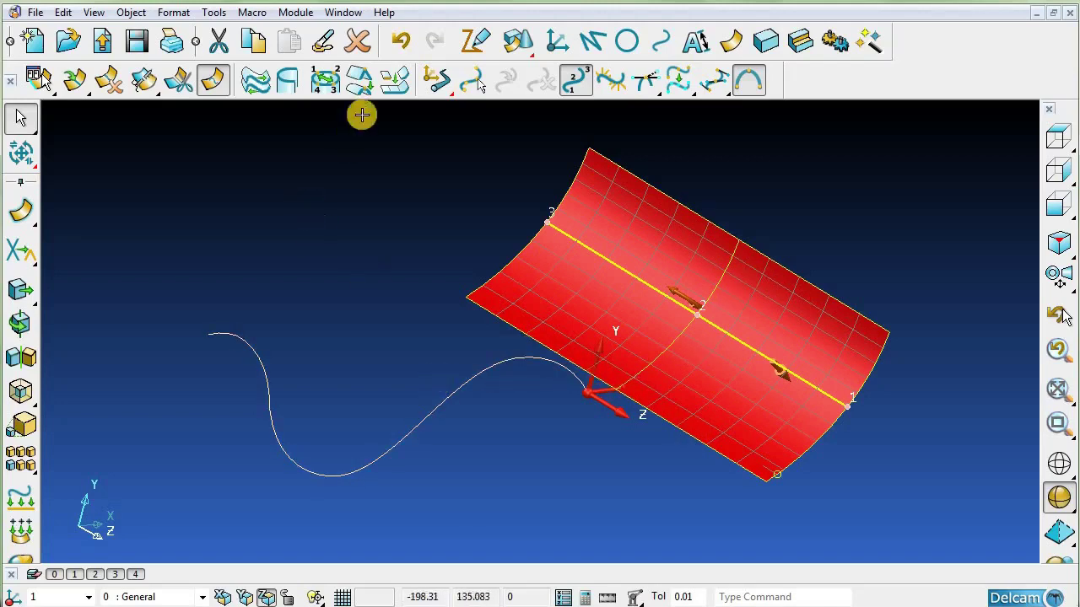
pyautogui.click(360, 80)
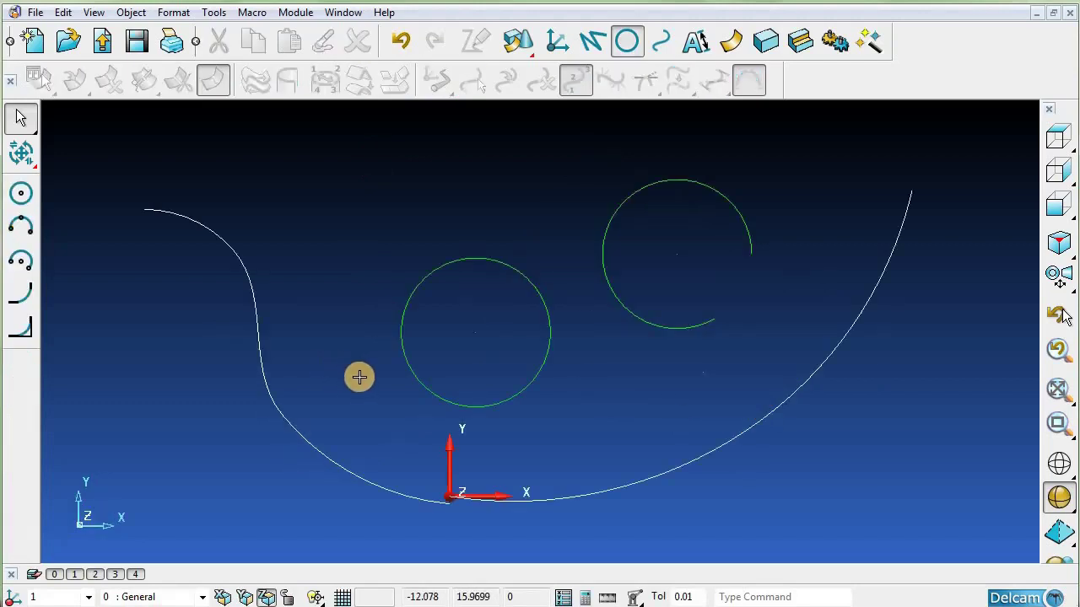
# Select the S-shaped curve to show its numbered points, after selecting and deselecting the middle circle.
pyautogui.scroll(1, 358, 384)
pyautogui.scroll(-1, 358, 384)
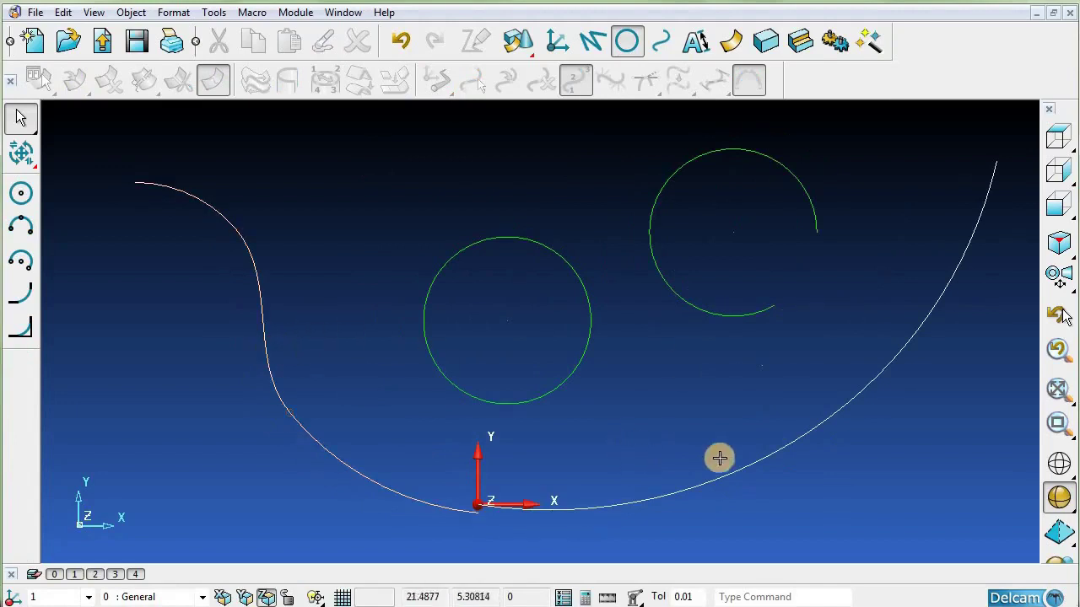
pyautogui.click(506, 238)
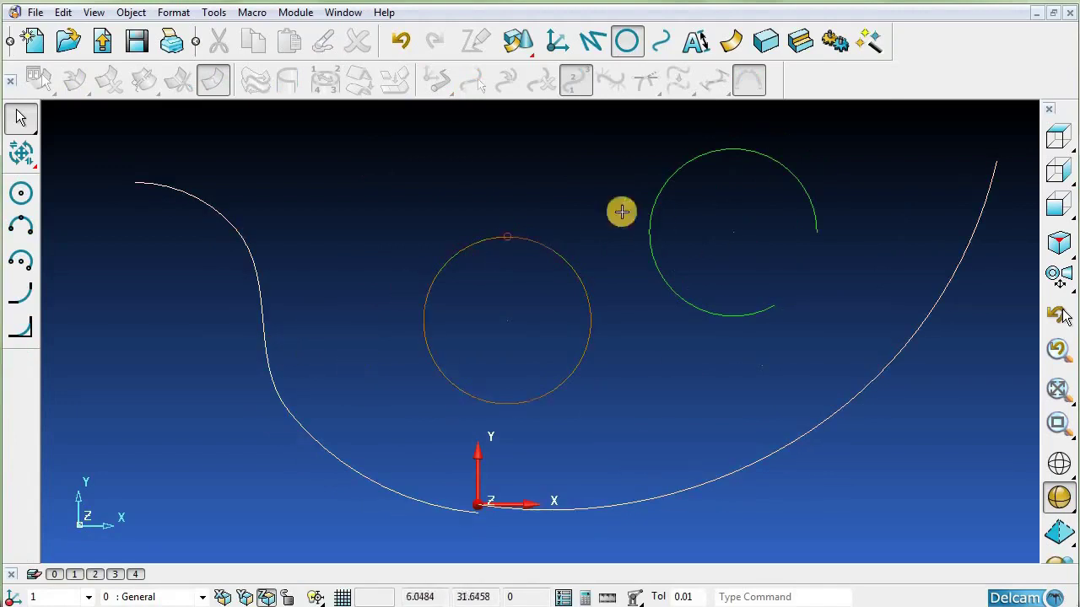
pyautogui.click(408, 482)
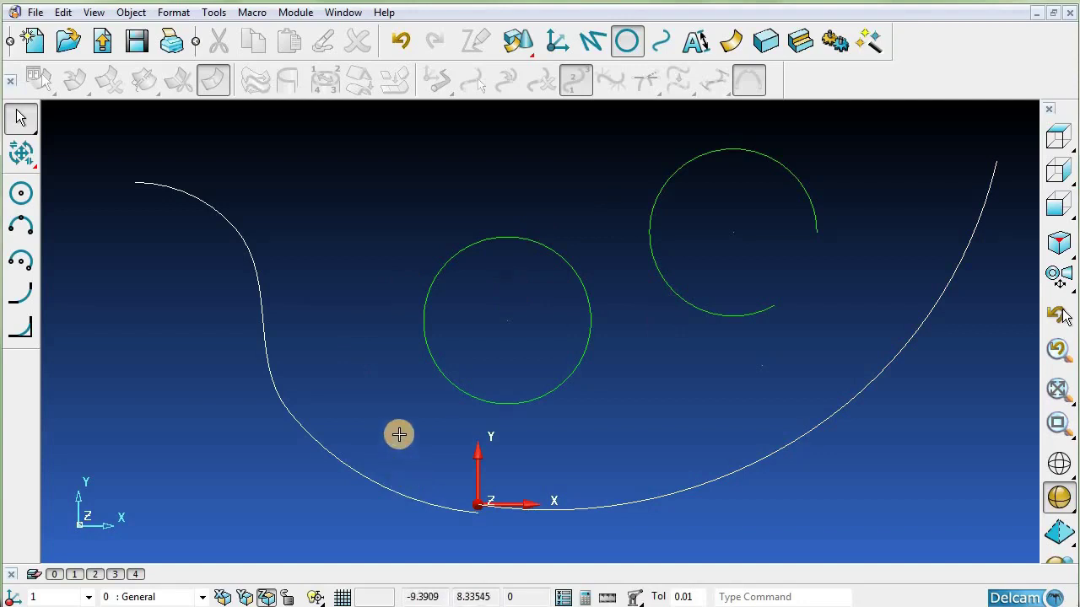
pyautogui.click(326, 440)
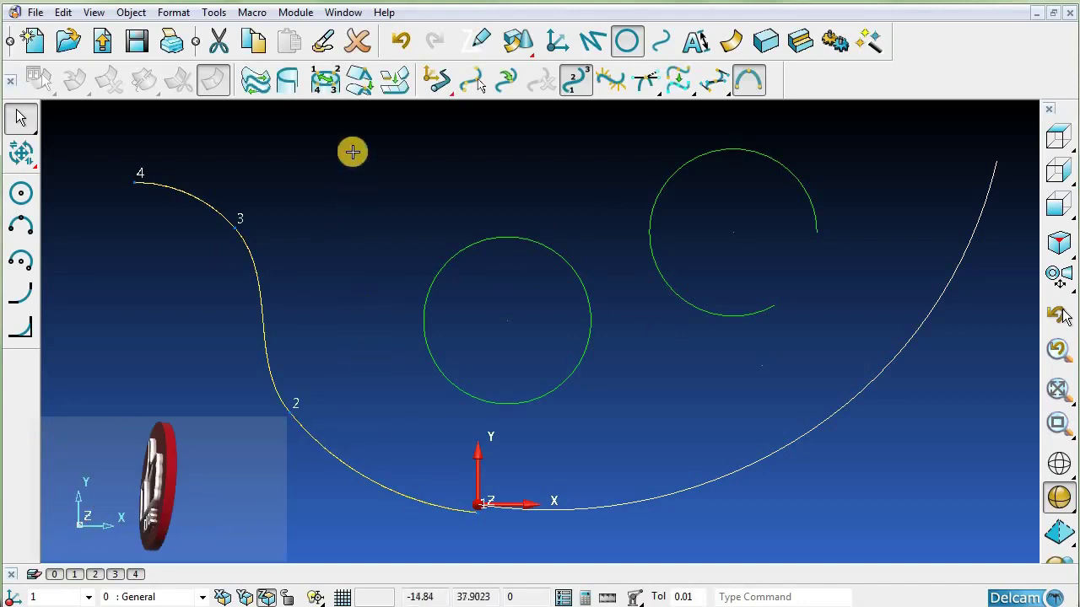
# Apply Spline Curve at point 2 of the S-curve, previewing the result before confirming.
pyautogui.click(357, 84)
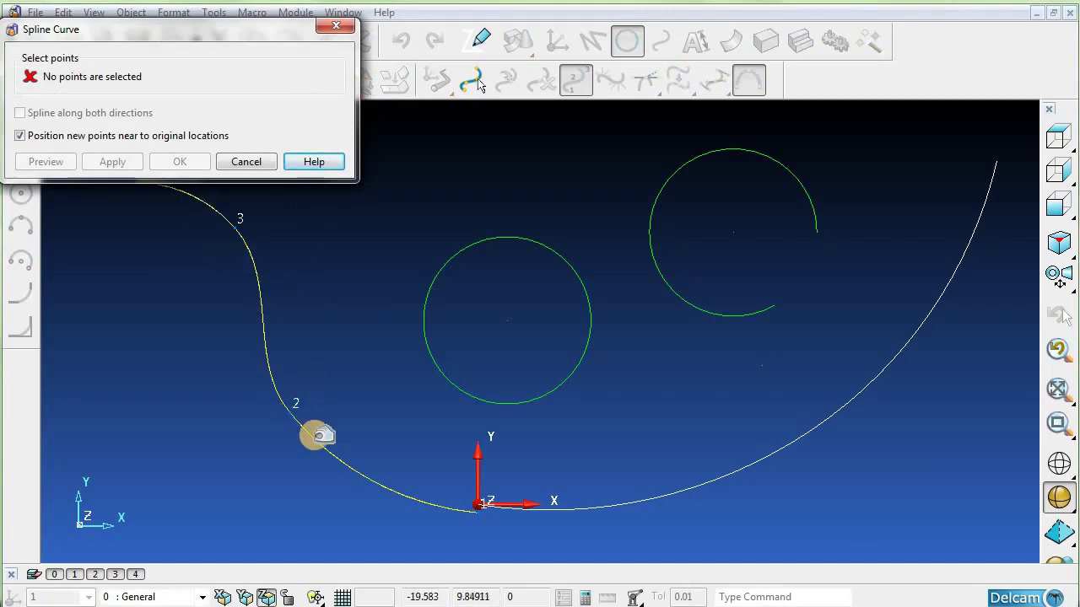
pyautogui.click(290, 412)
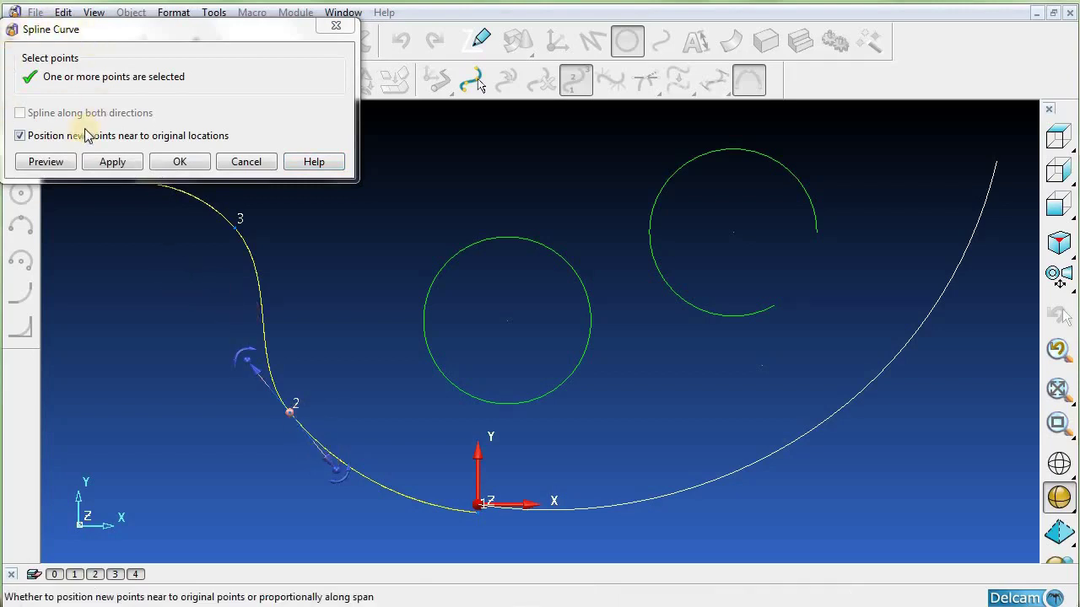
pyautogui.click(66, 163)
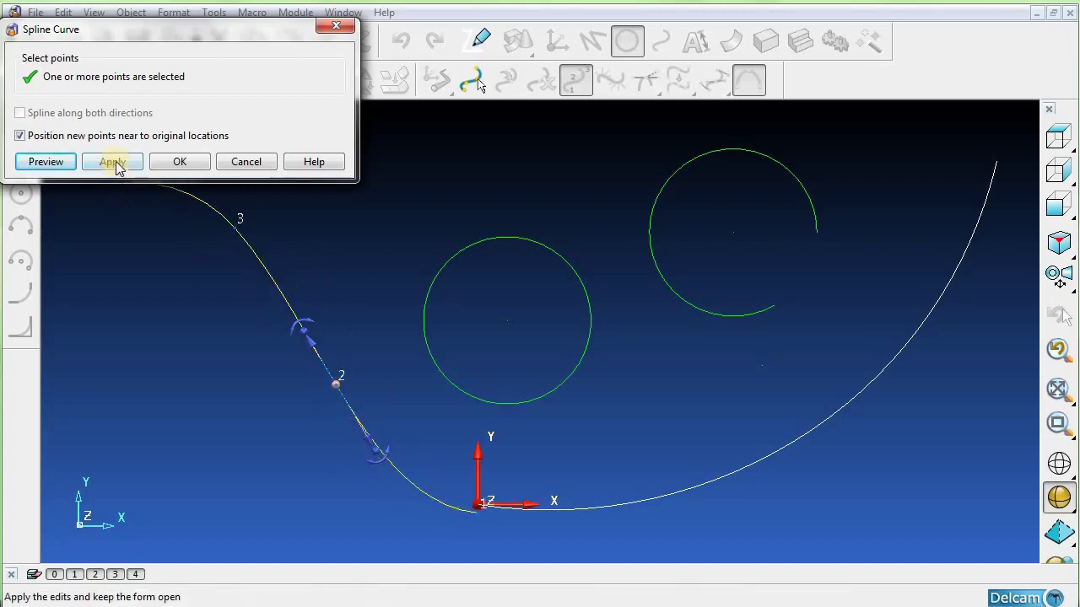
pyautogui.click(173, 163)
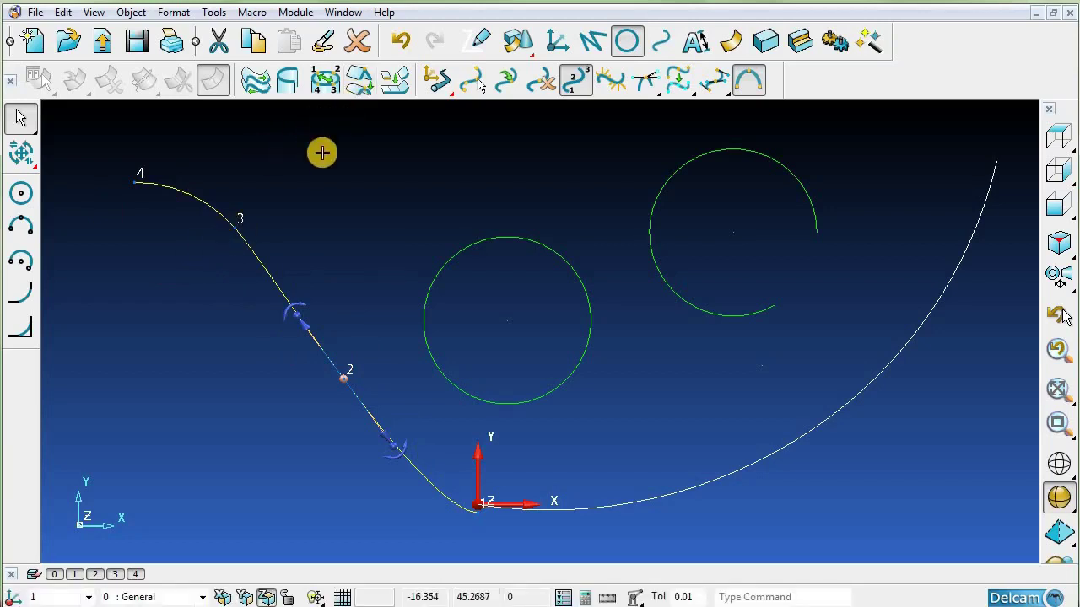
# Spline the S-curve at point 3 with a preview and OK, then deselect it.
pyautogui.click(359, 80)
pyautogui.click(235, 228)
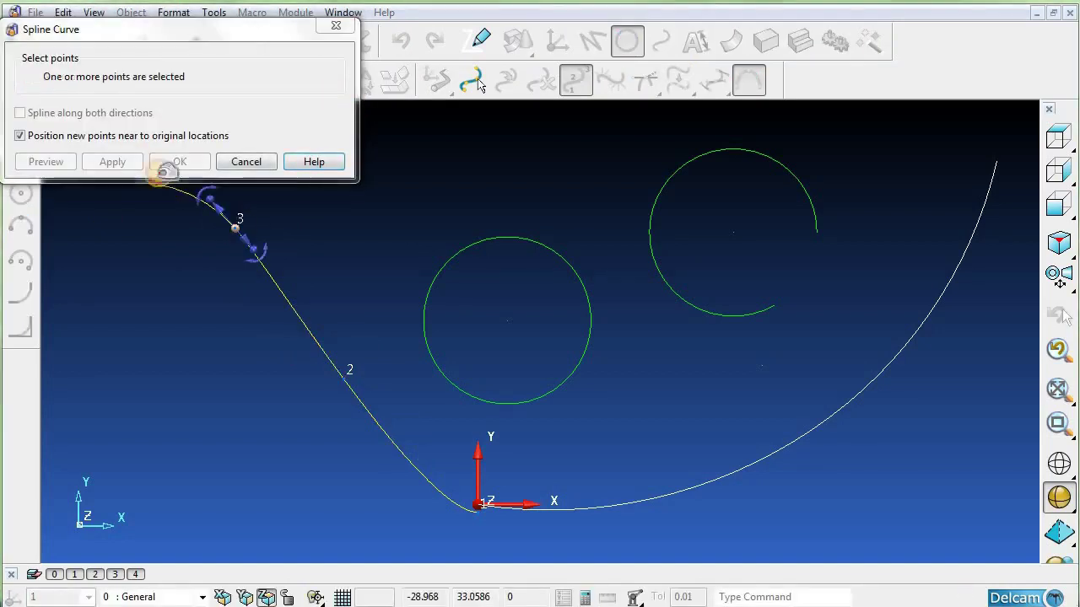
pyautogui.click(57, 164)
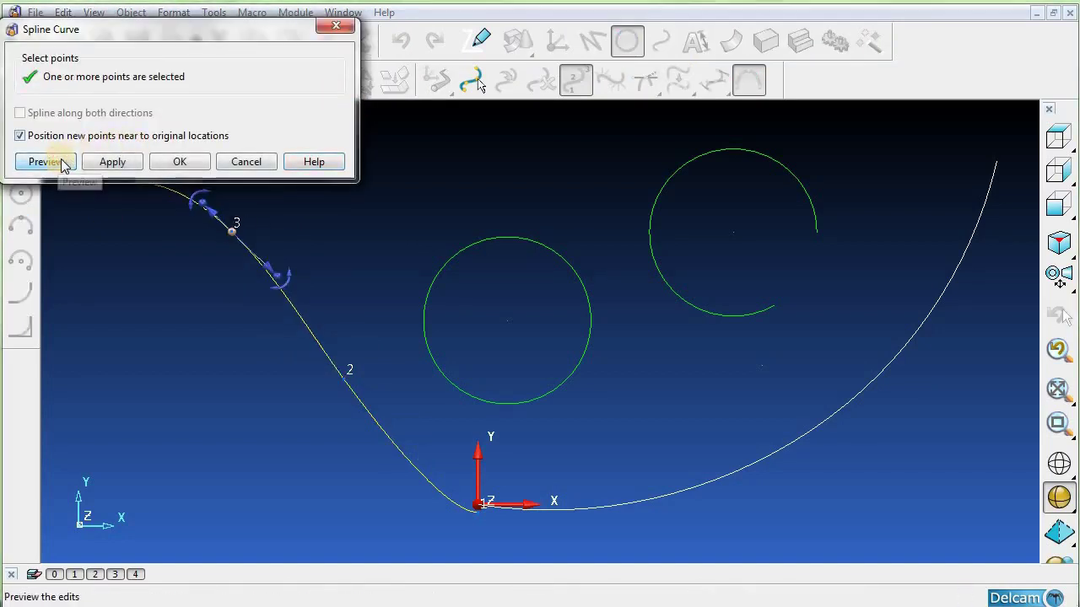
pyautogui.click(180, 161)
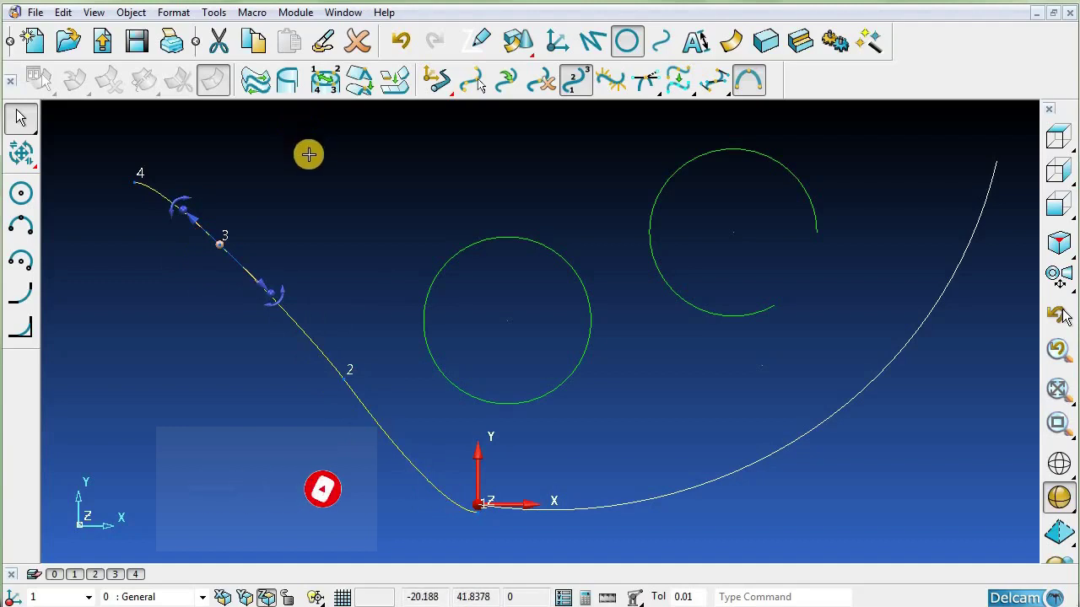
pyautogui.click(320, 197)
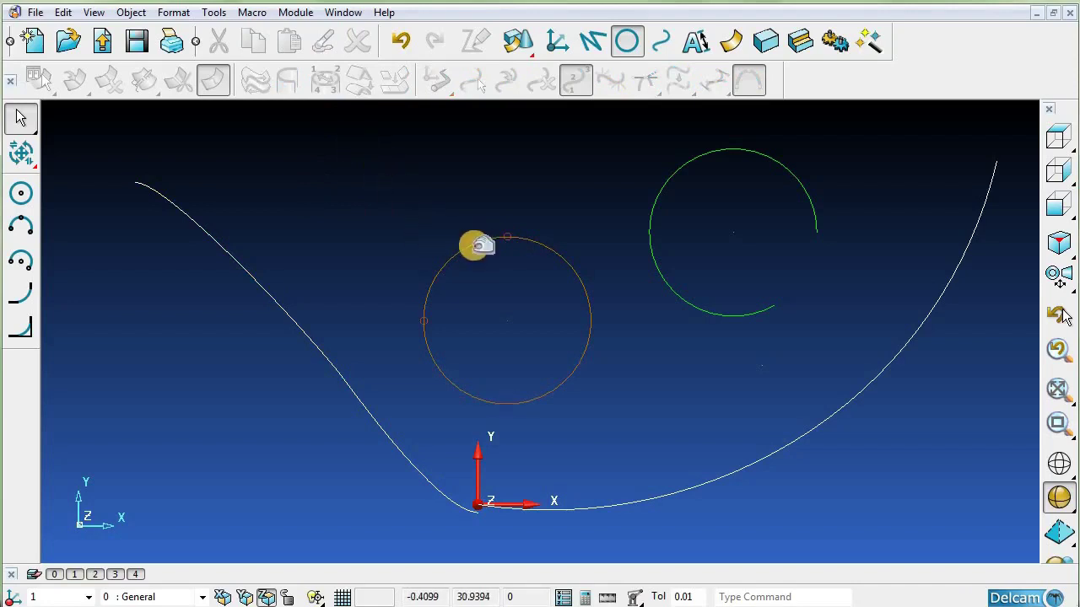
# Select the middle circle, try Renumber, and dismiss the 'must select a single point' warning.
pyautogui.click(474, 243)
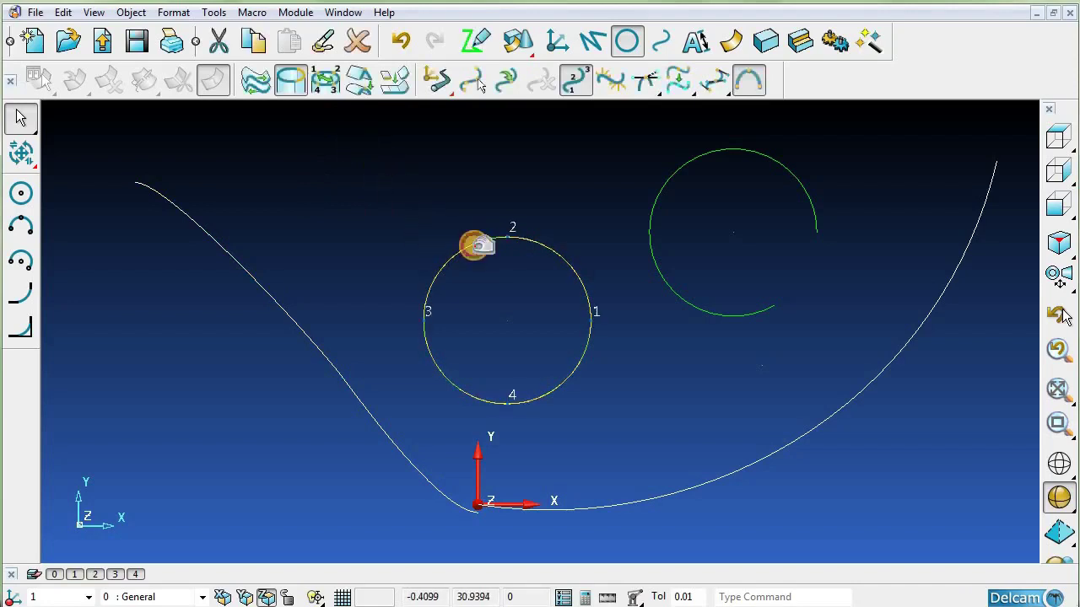
pyautogui.click(326, 88)
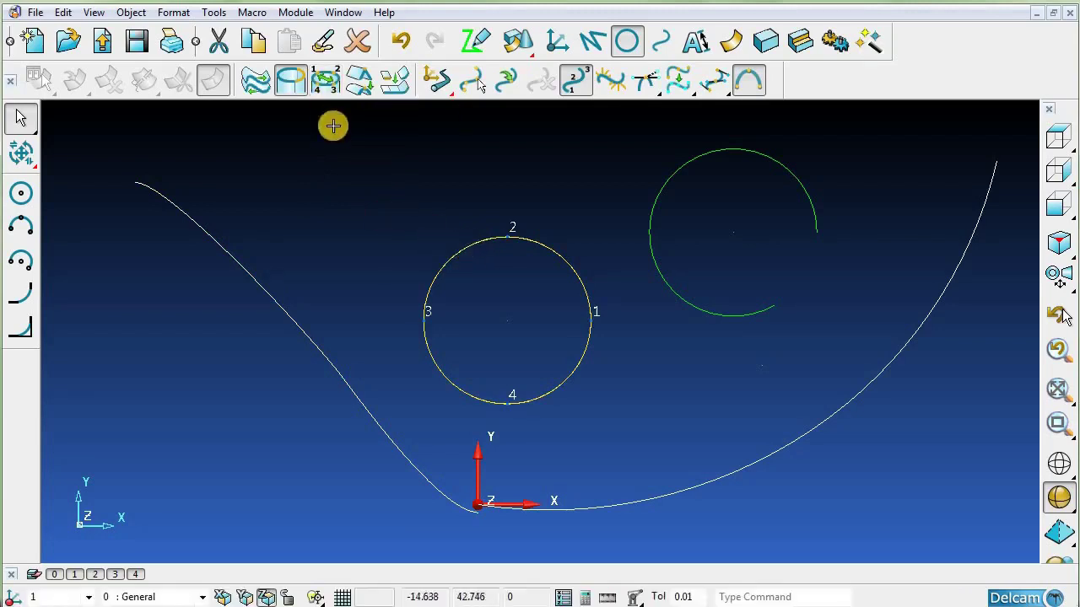
pyautogui.click(327, 83)
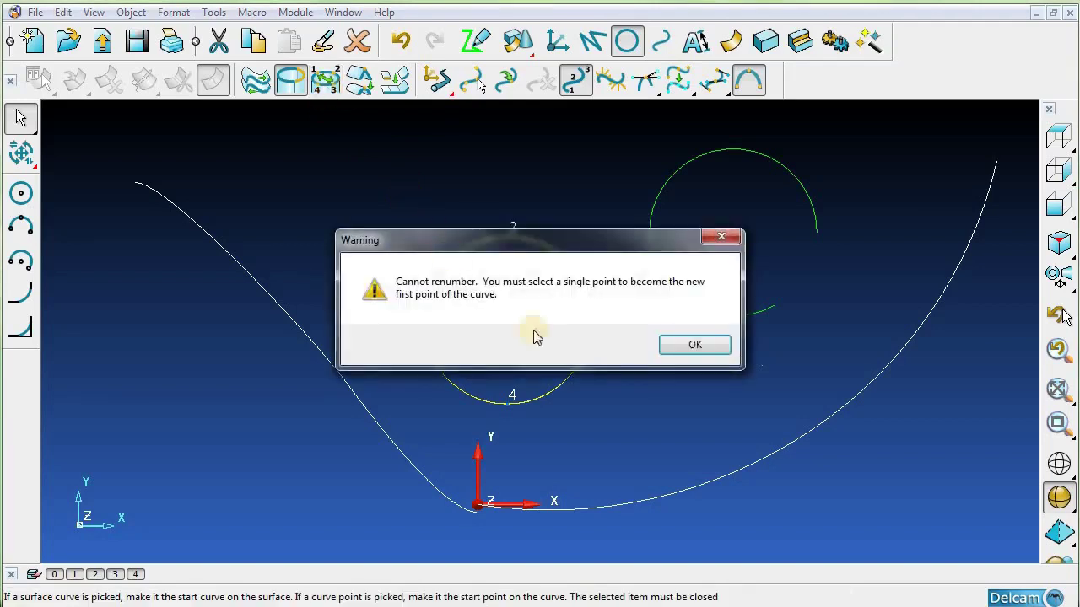
pyautogui.click(714, 349)
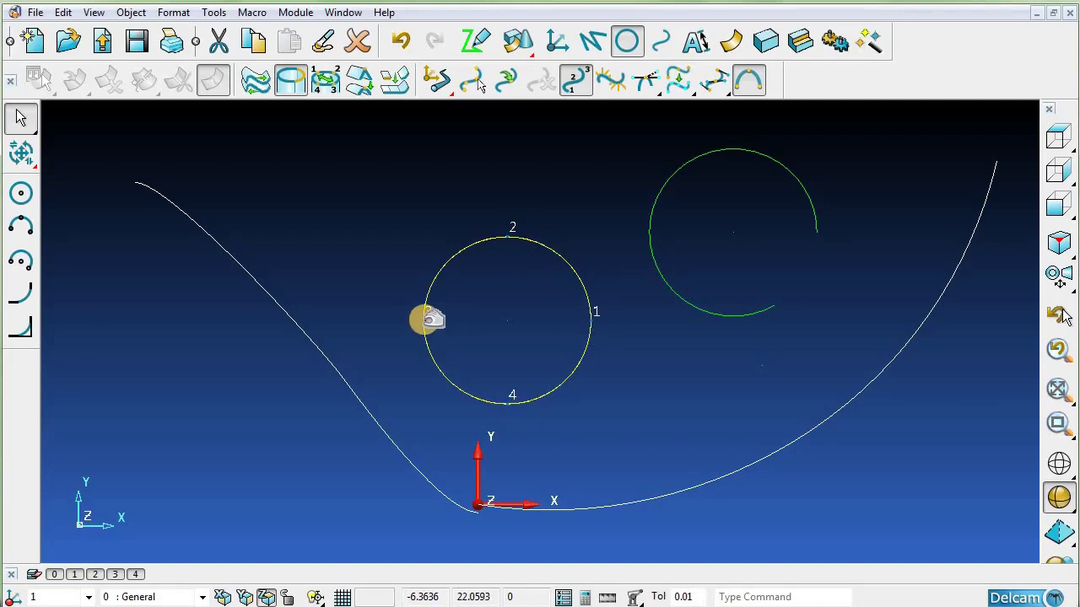
# Renumber the circle from its left point, then from its bottom point so it becomes point 1.
pyautogui.click(424, 319)
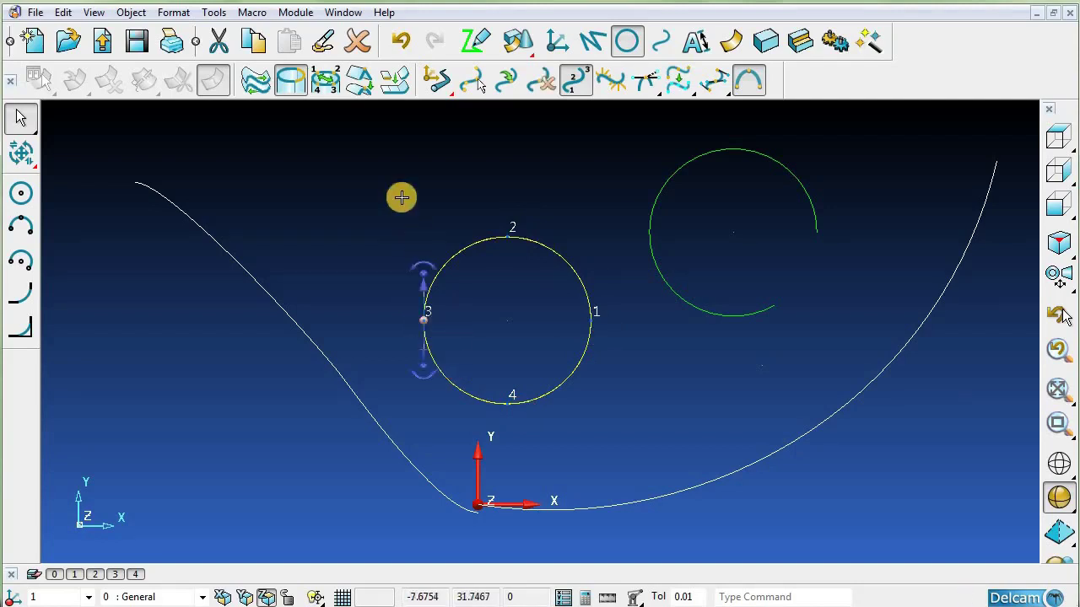
pyautogui.click(326, 81)
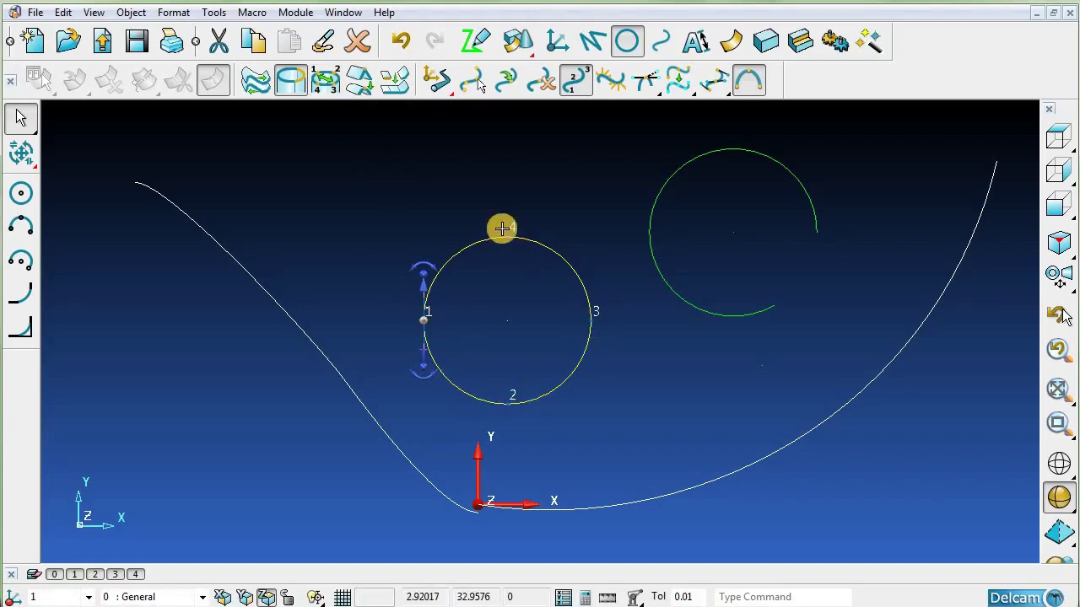
pyautogui.click(509, 403)
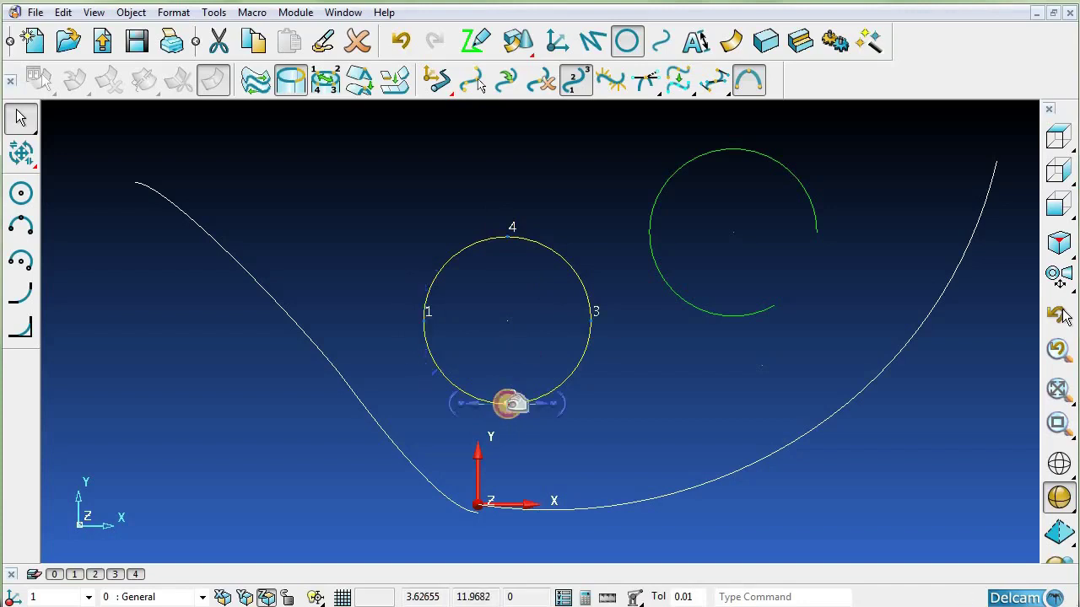
pyautogui.click(329, 87)
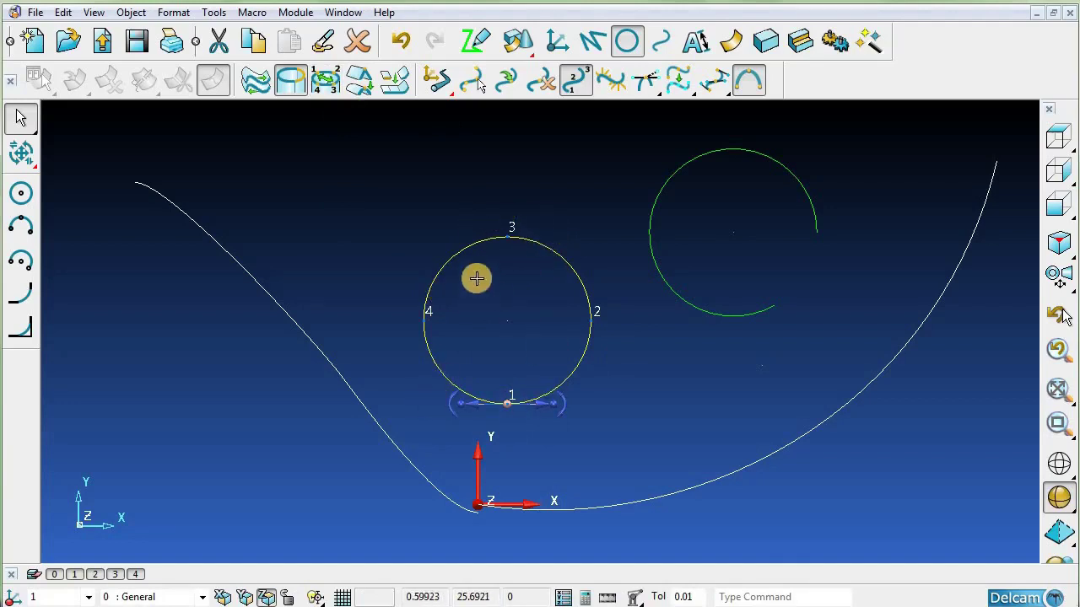
pyautogui.click(388, 242)
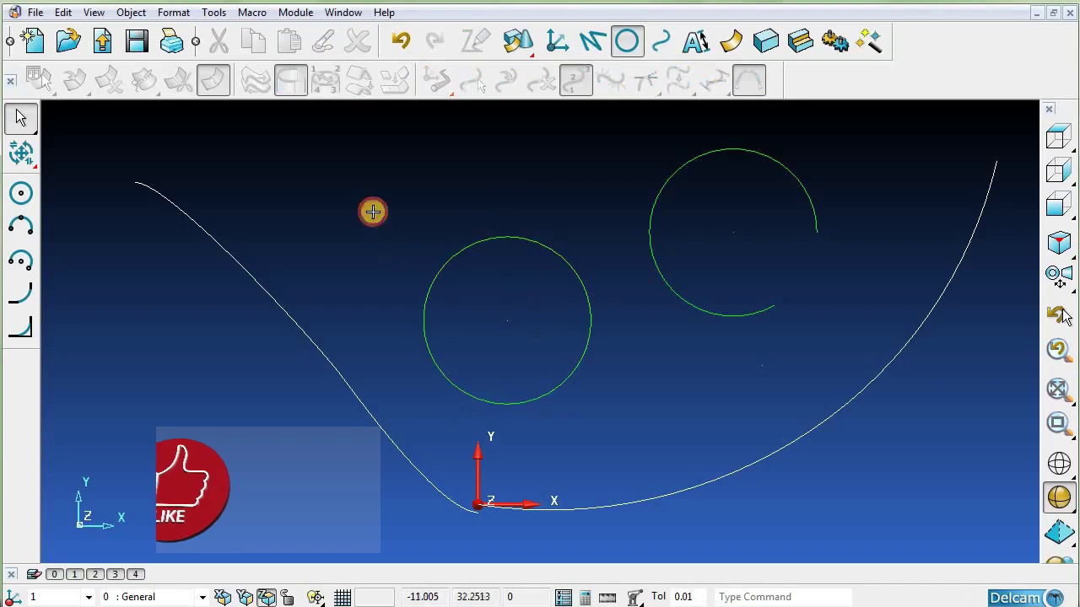
pyautogui.click(653, 193)
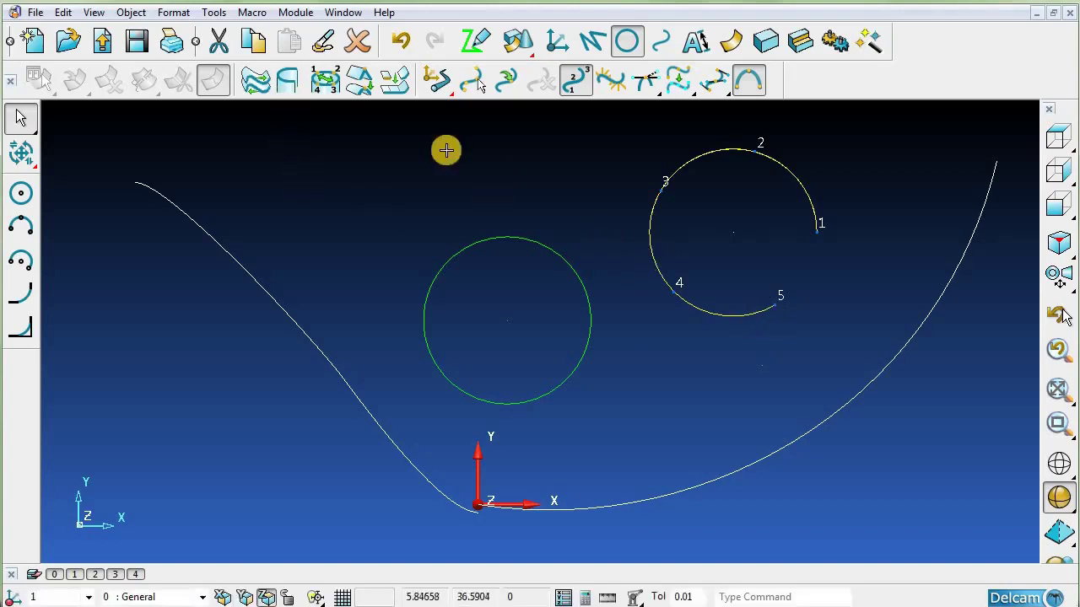
pyautogui.click(290, 84)
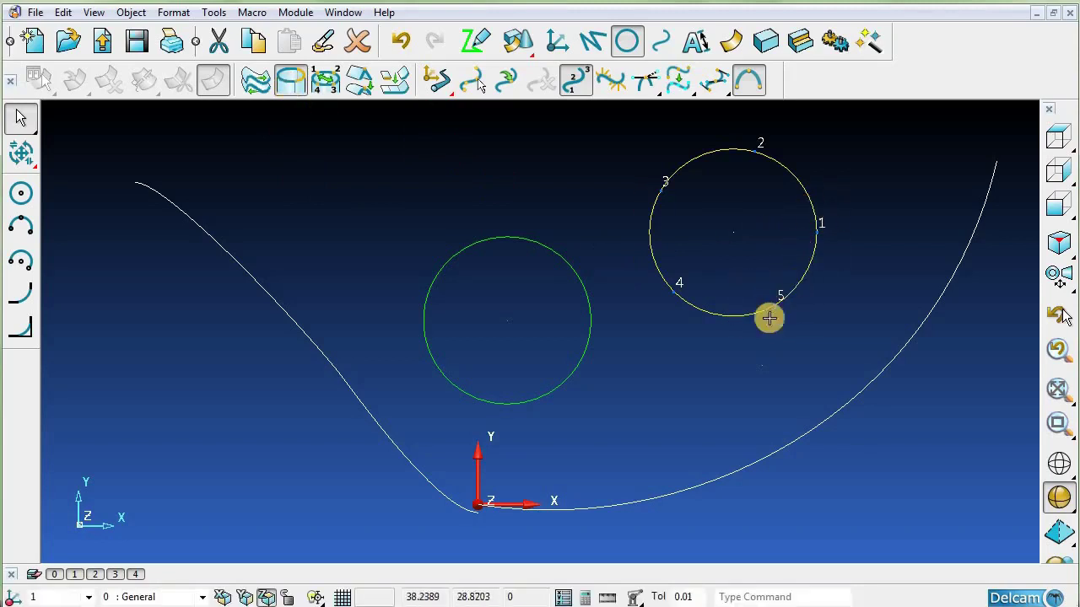
pyautogui.click(290, 87)
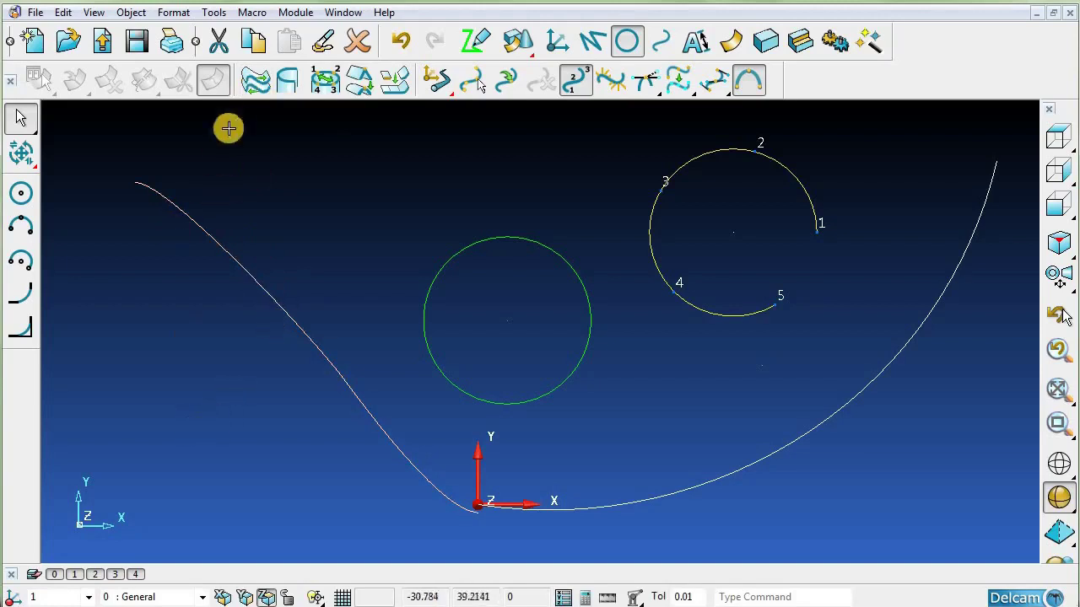
pyautogui.click(207, 87)
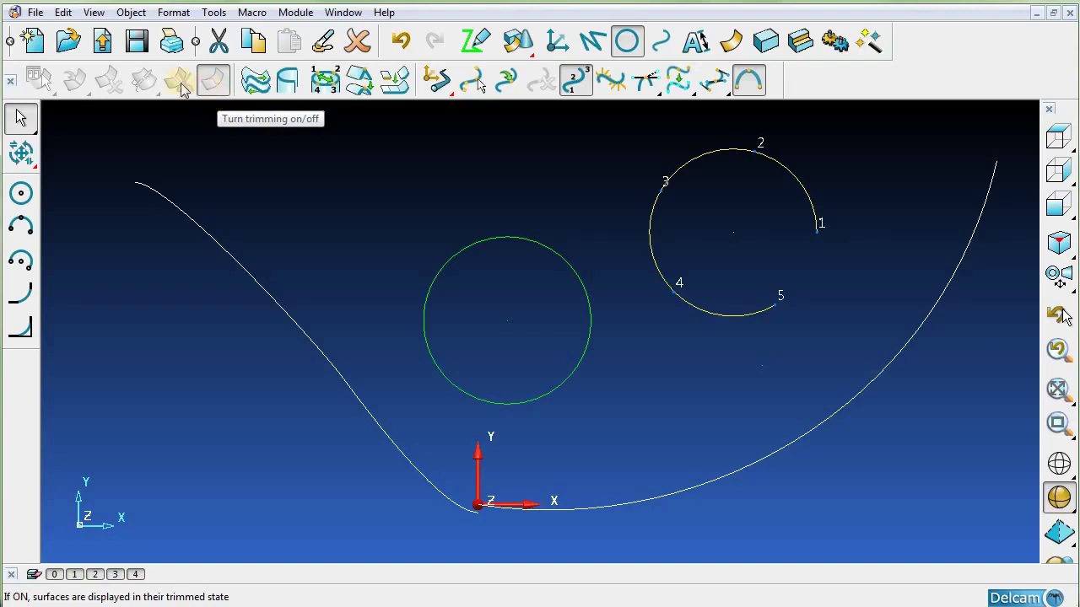